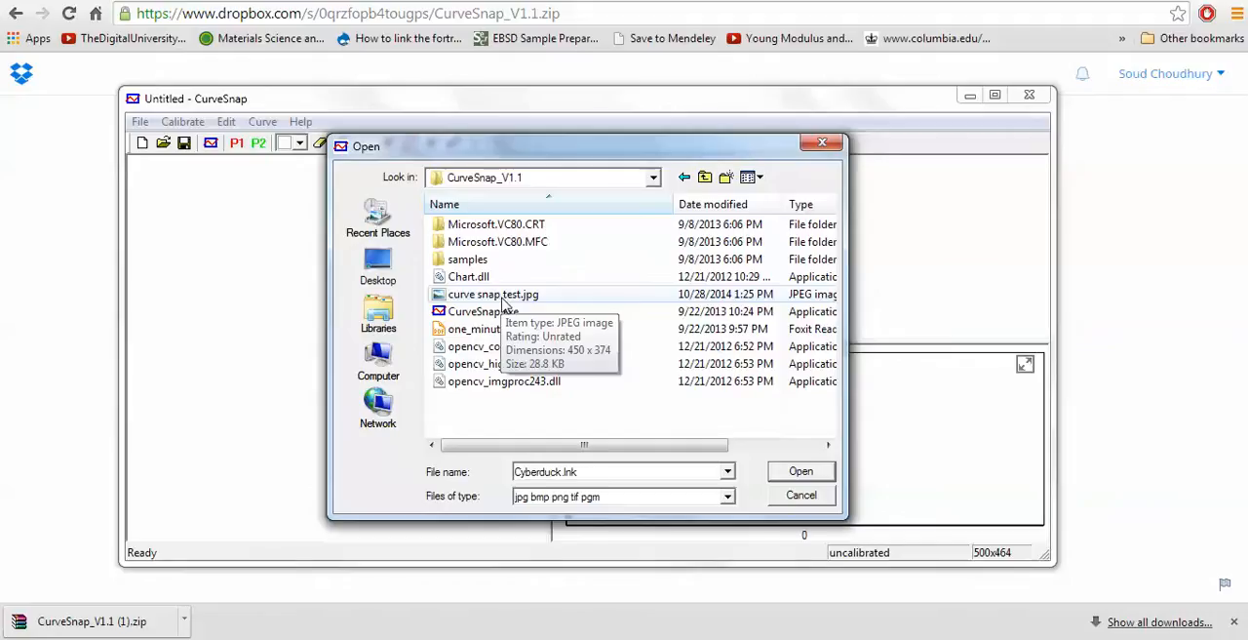
# - Open the image curve snap test.jpg in CurveSnap and enlarge the program window to show the graph bigger
pyautogui.click(503, 297)
pyautogui.click(798, 472)
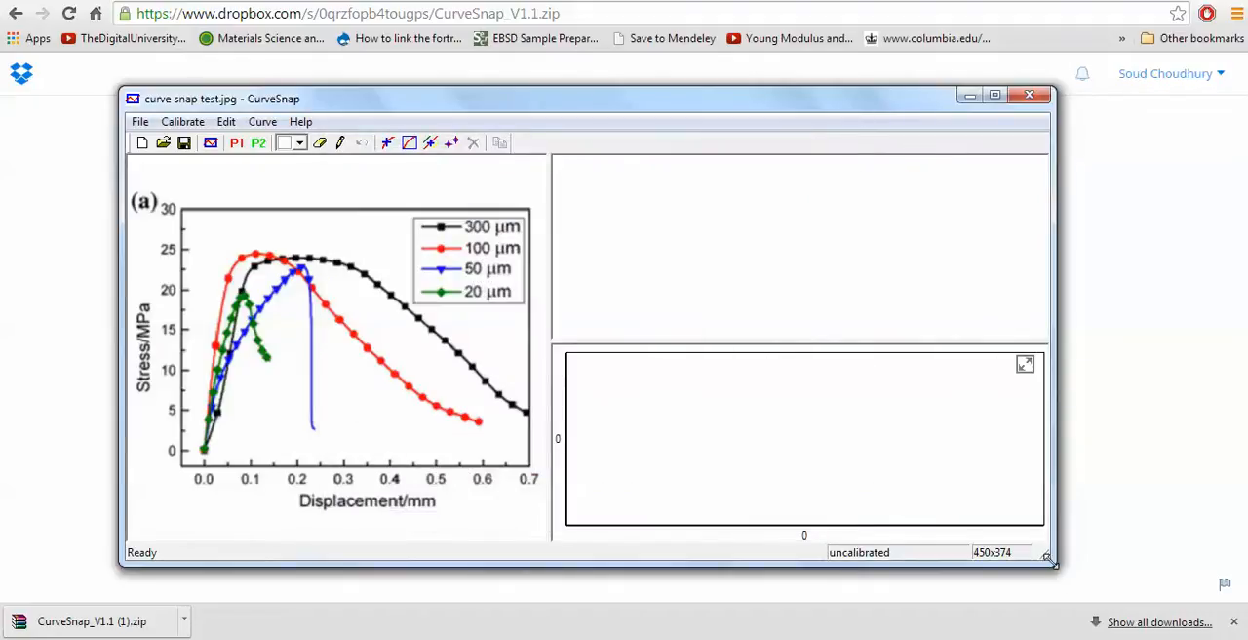
pyautogui.moveTo(1049, 560); pyautogui.dragTo(1158, 608)
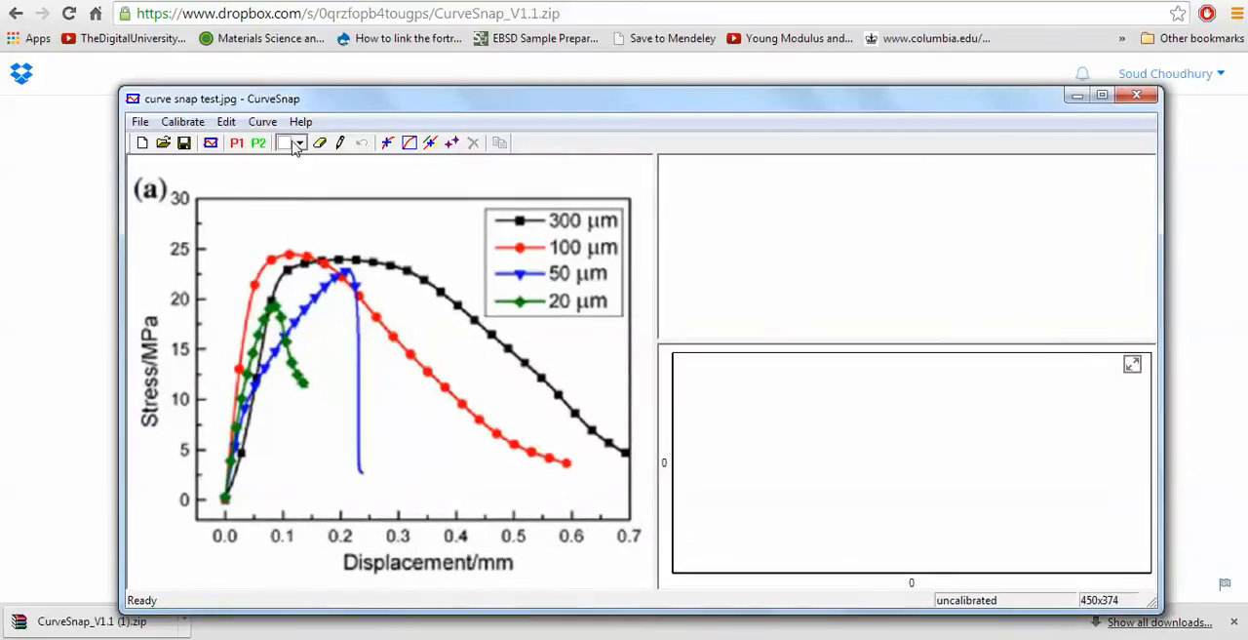
pyautogui.moveTo(119, 87); pyautogui.dragTo(41, 28)
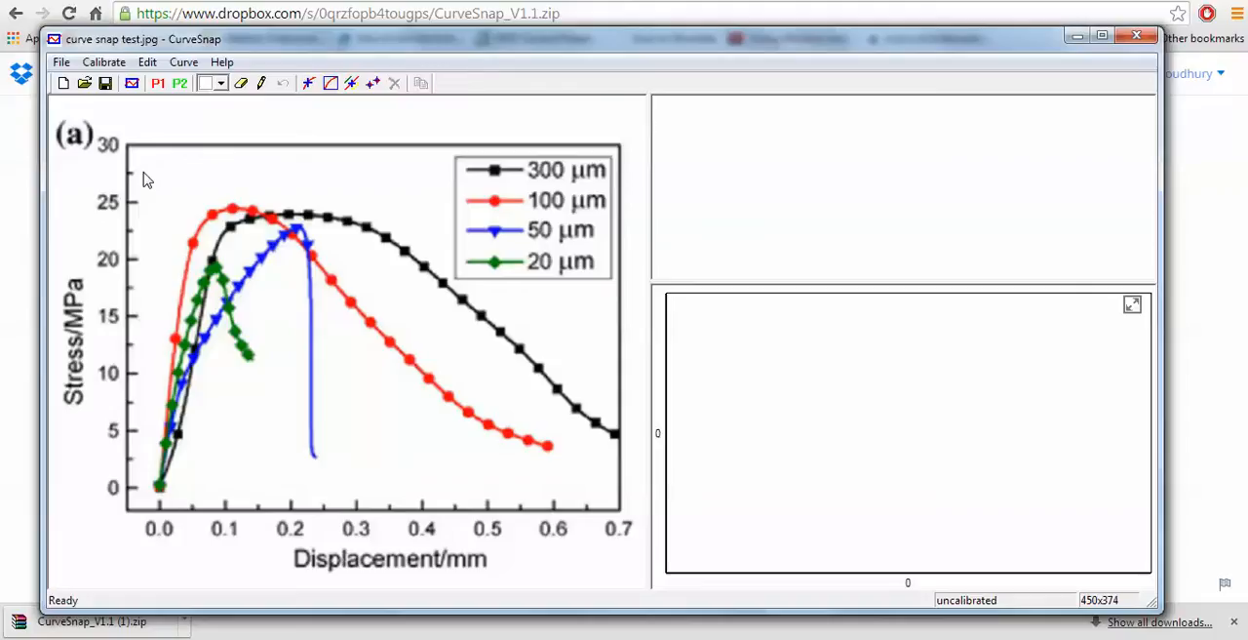
# - Place the first calibrating point on the graph's origin and nudge its crosshair onto the centre of the green marker
pyautogui.click(159, 85)
pyautogui.click(159, 485)
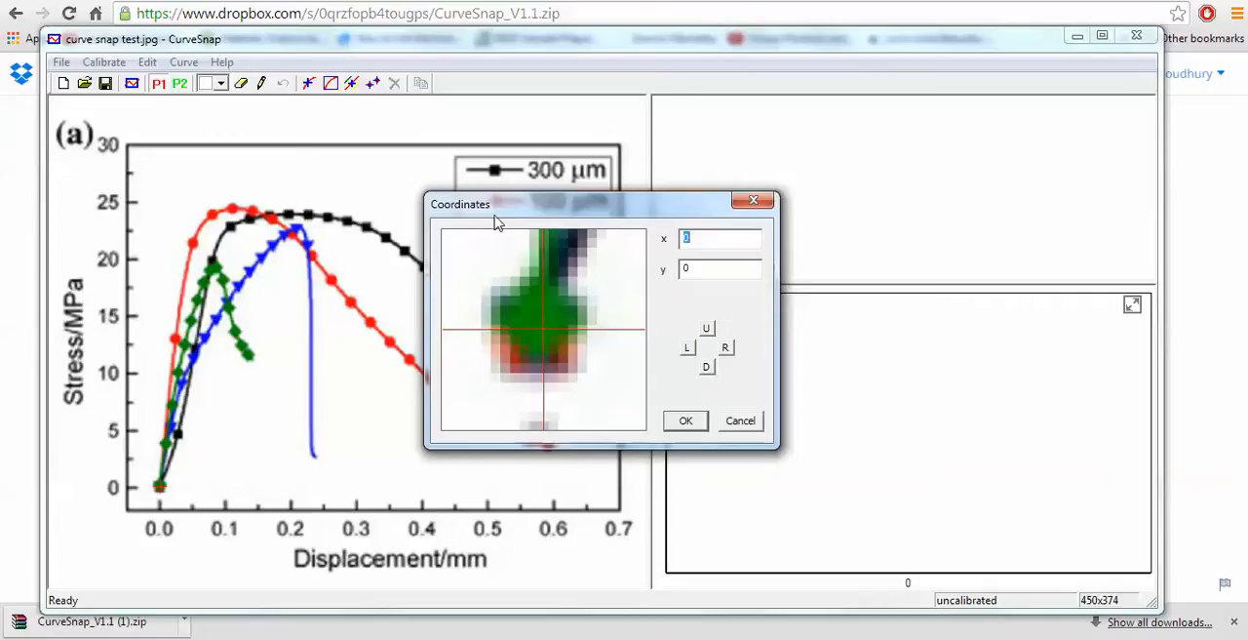
pyautogui.moveTo(508, 210); pyautogui.dragTo(487, 231)
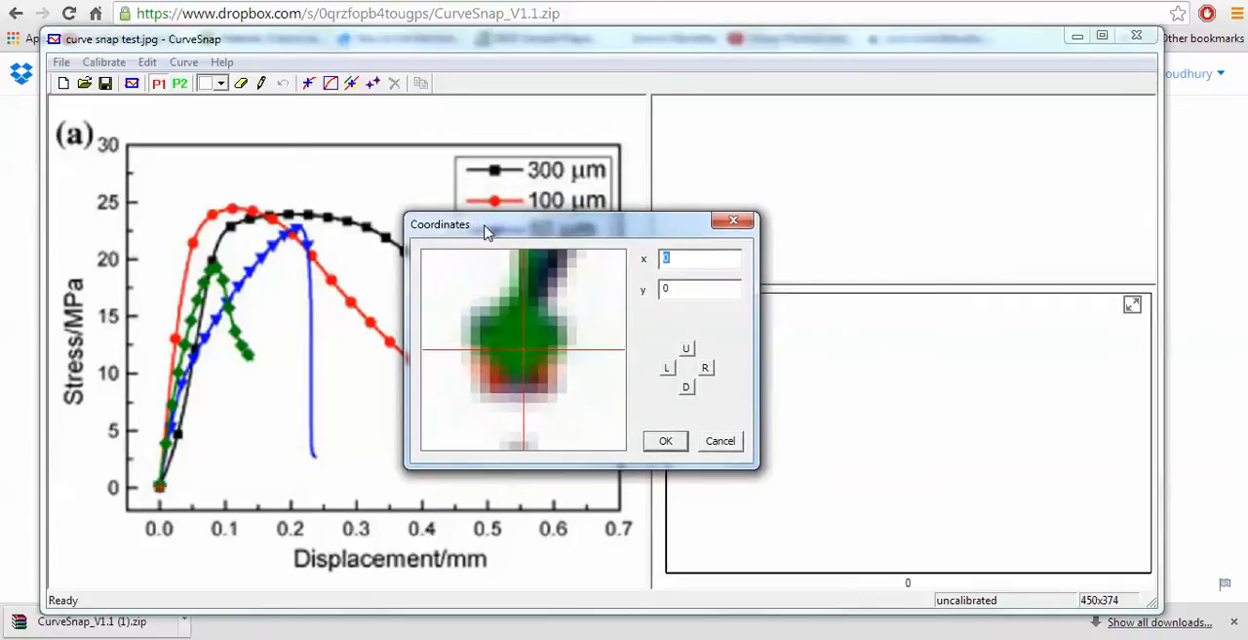
pyautogui.click(685, 350)
pyautogui.click(685, 350)
pyautogui.click(668, 368)
pyautogui.click(669, 368)
pyautogui.click(705, 368)
pyautogui.click(705, 368)
pyautogui.click(686, 389)
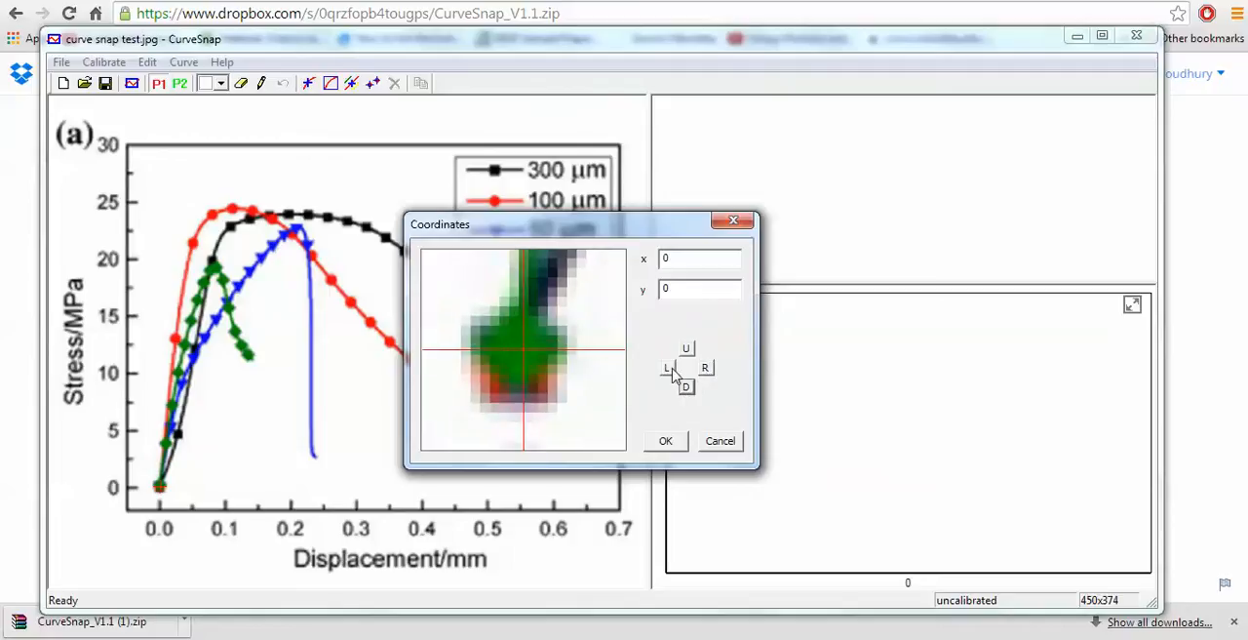
pyautogui.click(668, 369)
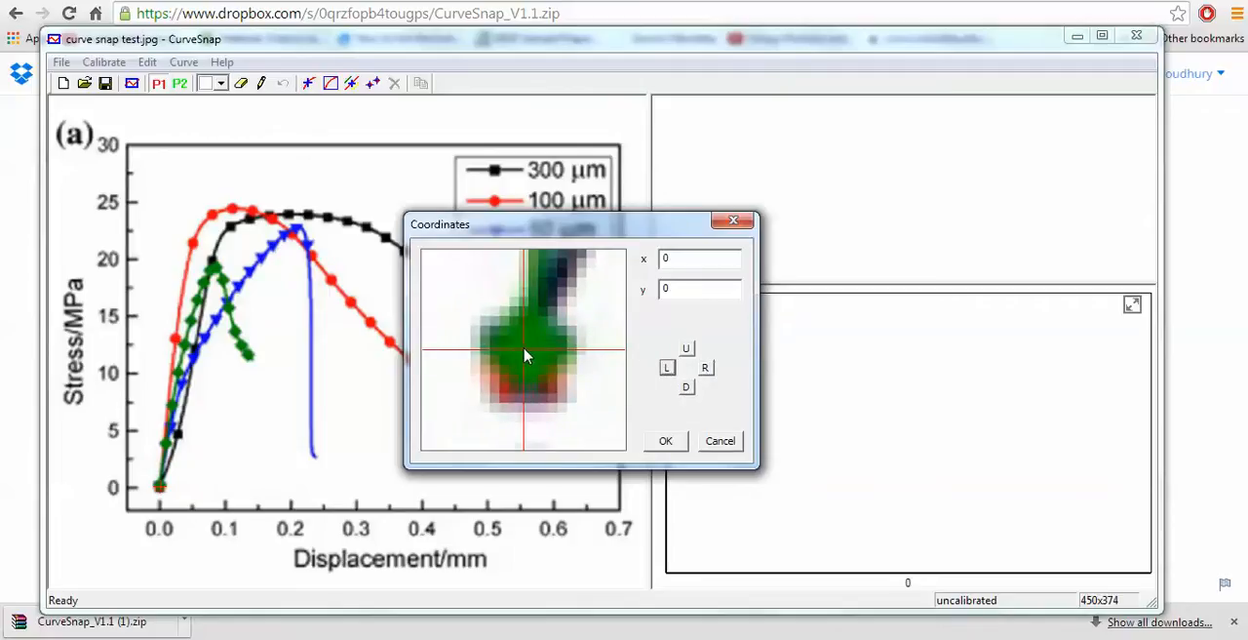
# - Confirm the first calibrating point's coordinates as x 0 and y 0
pyautogui.doubleClick(677, 259)
pyautogui.doubleClick(682, 290)
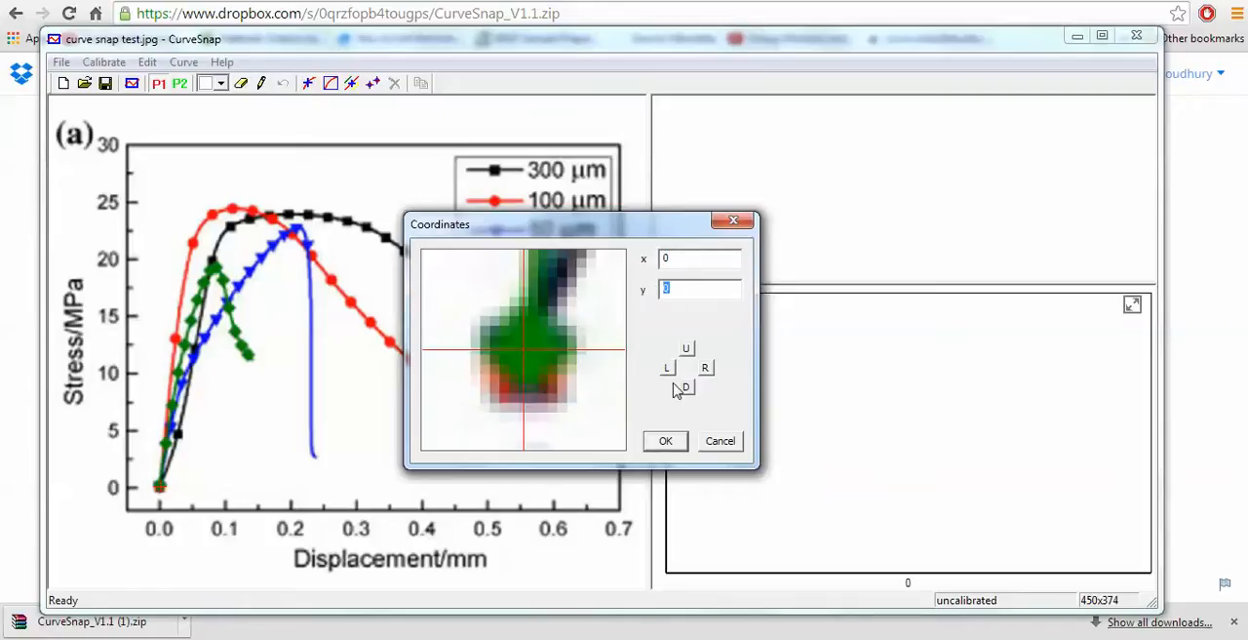
pyautogui.click(666, 442)
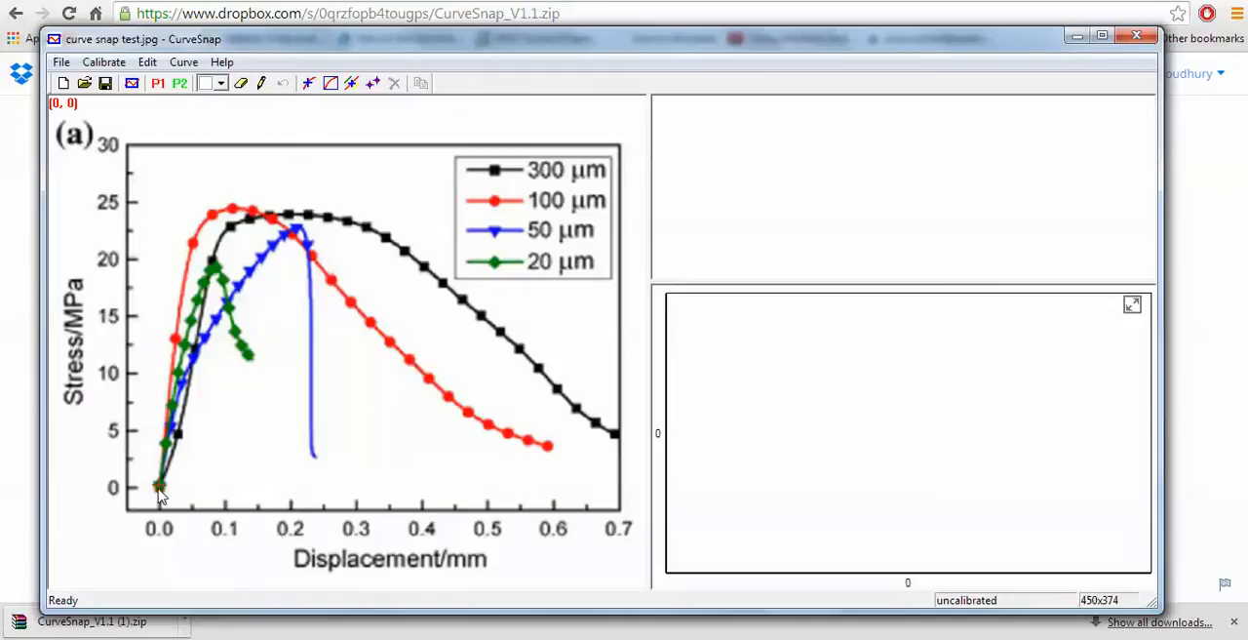
# - Place the second calibrating point on the plot frame's upper-right corner and nudge its crosshair exactly onto the corner
pyautogui.click(180, 84)
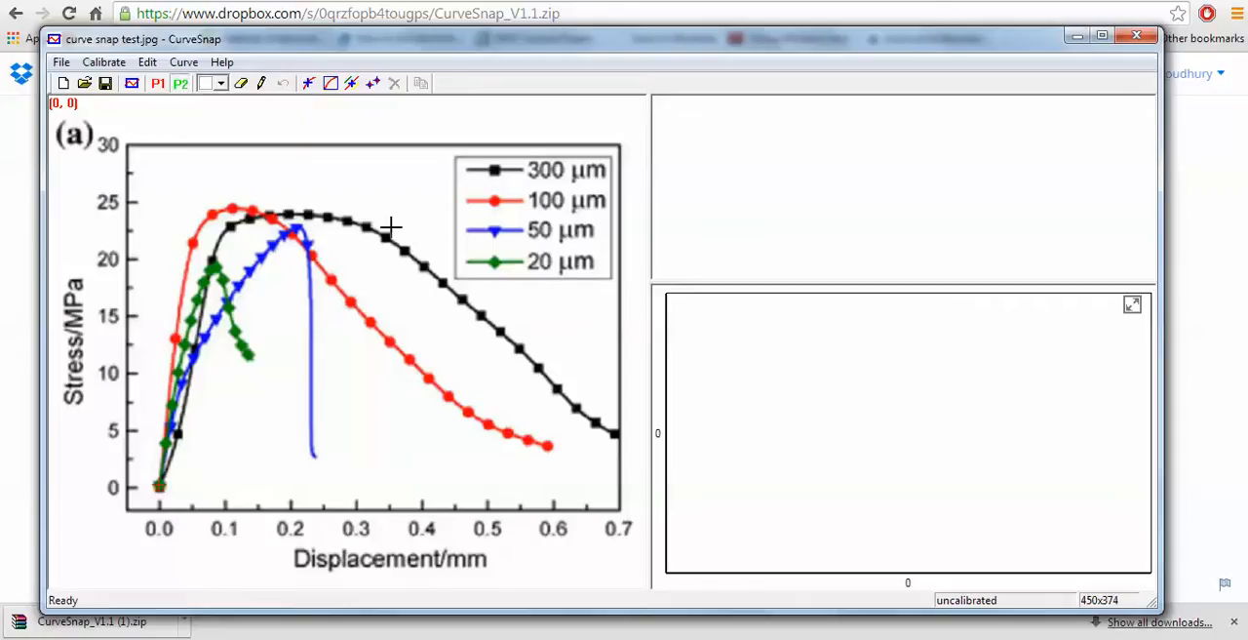
pyautogui.click(622, 144)
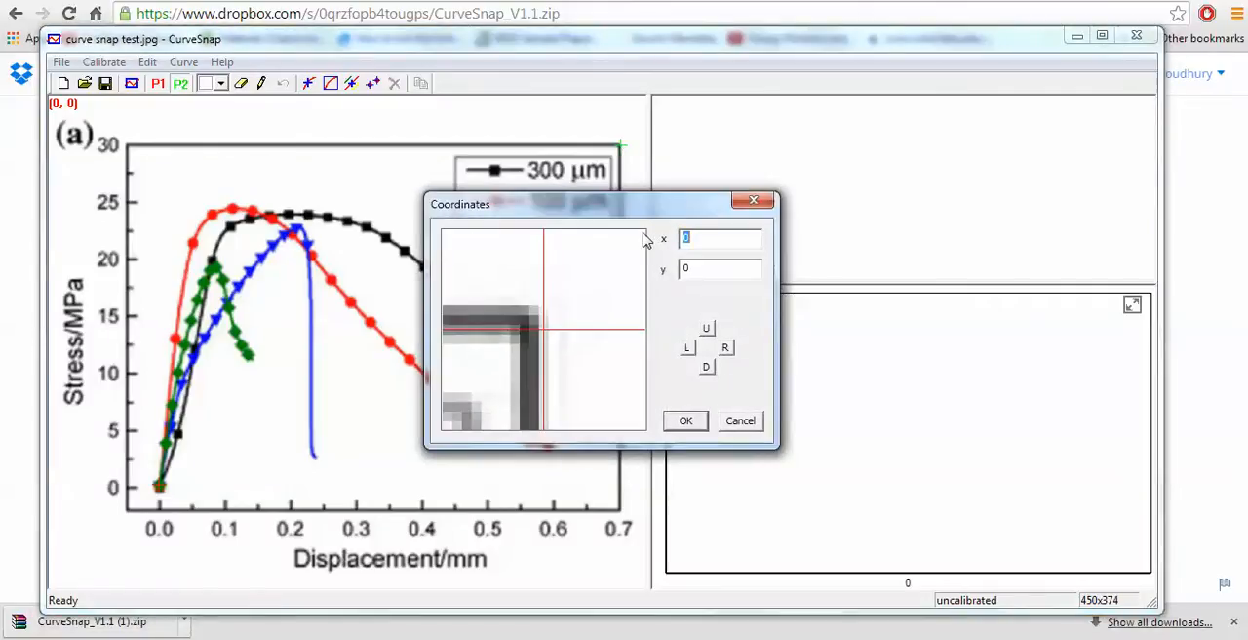
pyautogui.click(689, 351)
pyautogui.click(689, 351)
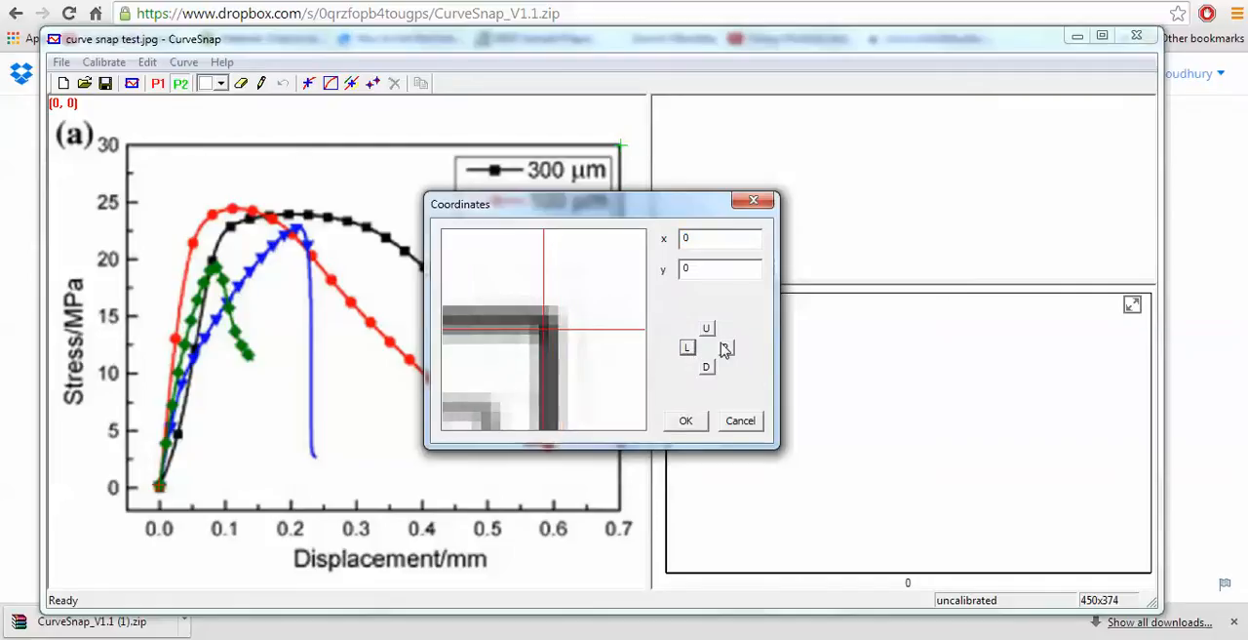
pyautogui.click(727, 351)
pyautogui.click(687, 349)
# - Set the second calibrating point's coordinates to x .7 and y 30
pyautogui.click(704, 240)
pyautogui.moveTo(704, 240); pyautogui.dragTo(671, 248)
pyautogui.write('.7')
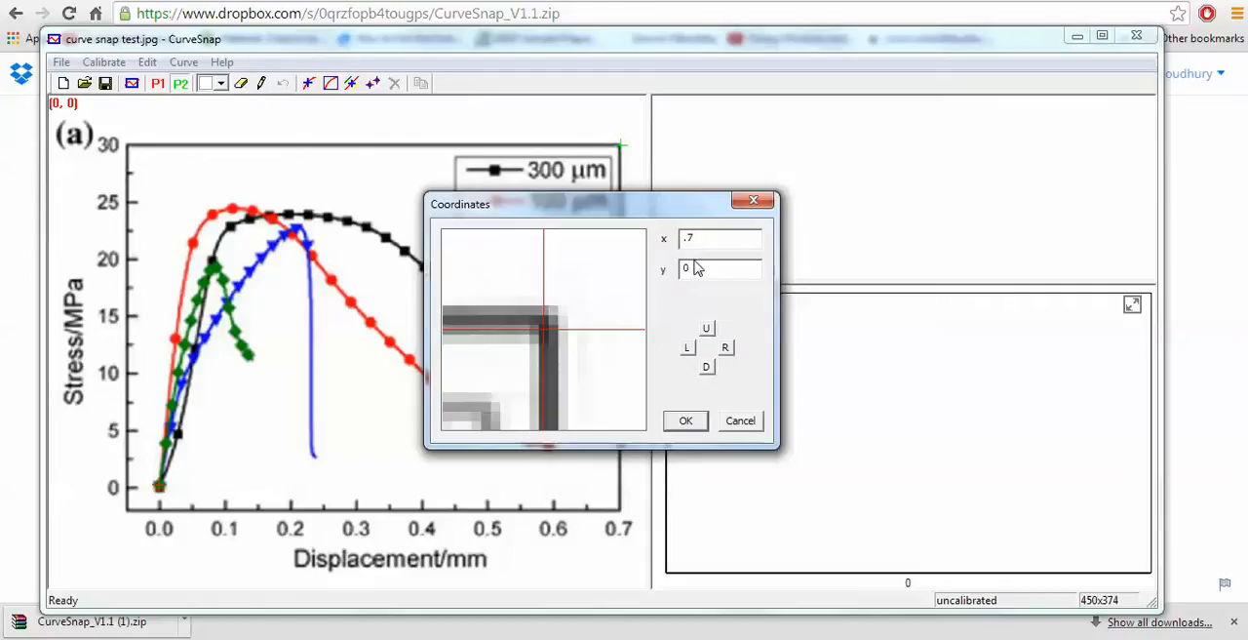
pyautogui.moveTo(702, 270); pyautogui.dragTo(677, 273)
pyautogui.write('30')
pyautogui.click(685, 421)
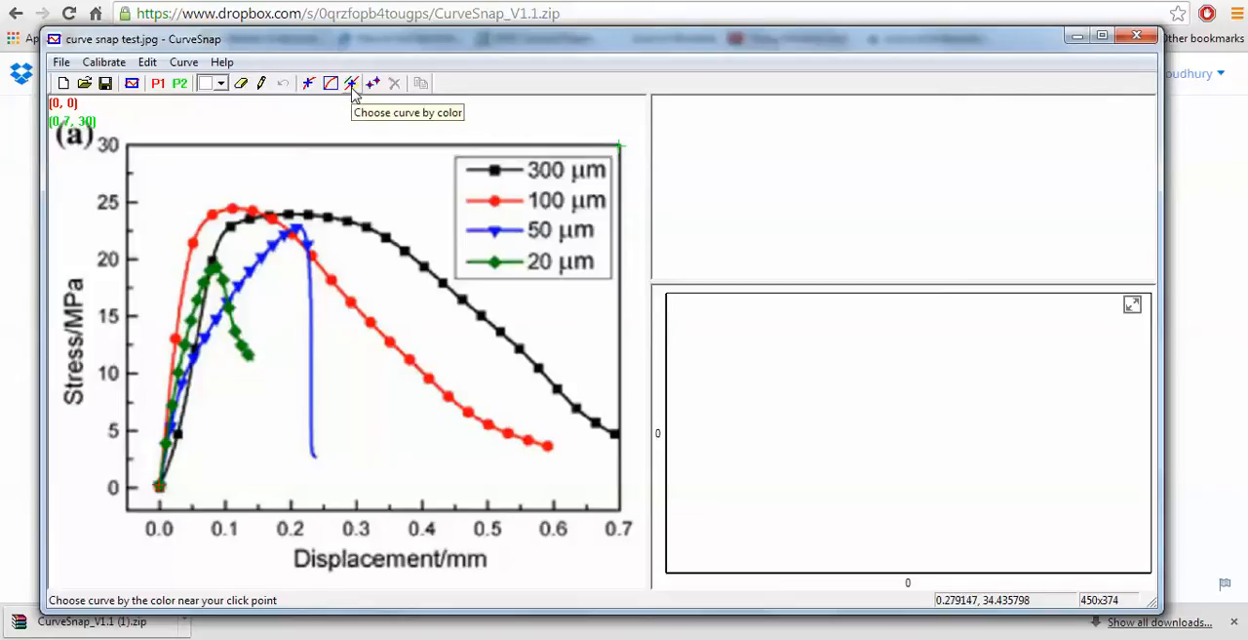
# - Choose the red curve by color and erase the red 100 μm line sample from the legend
pyautogui.click(353, 86)
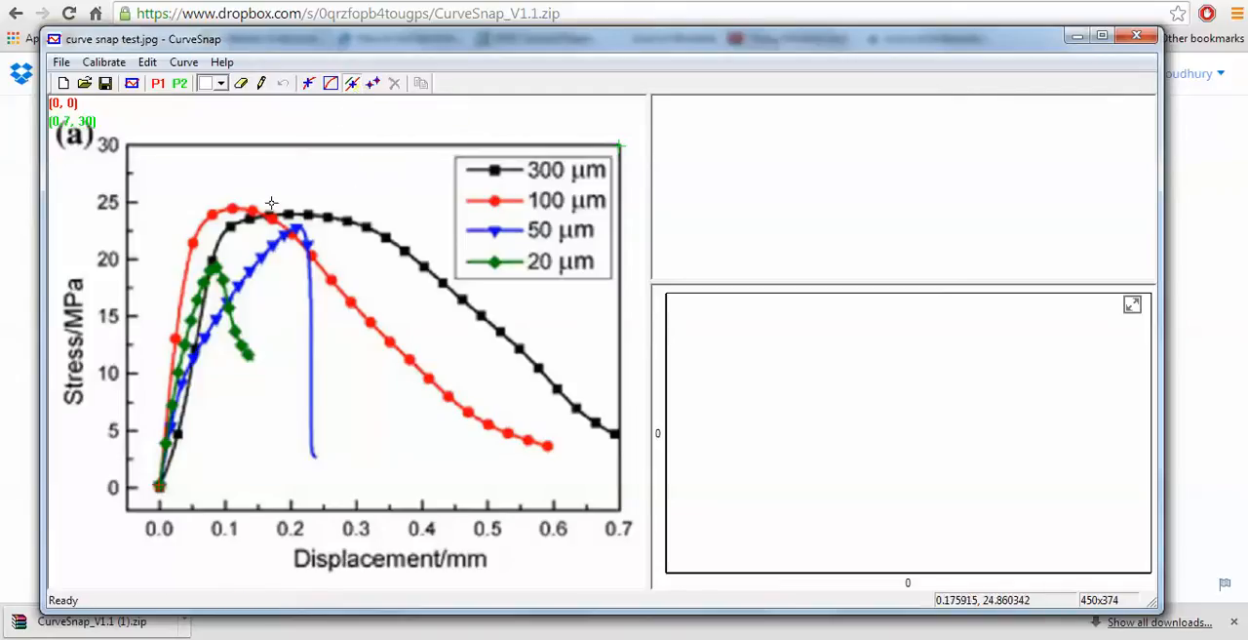
pyautogui.click(212, 215)
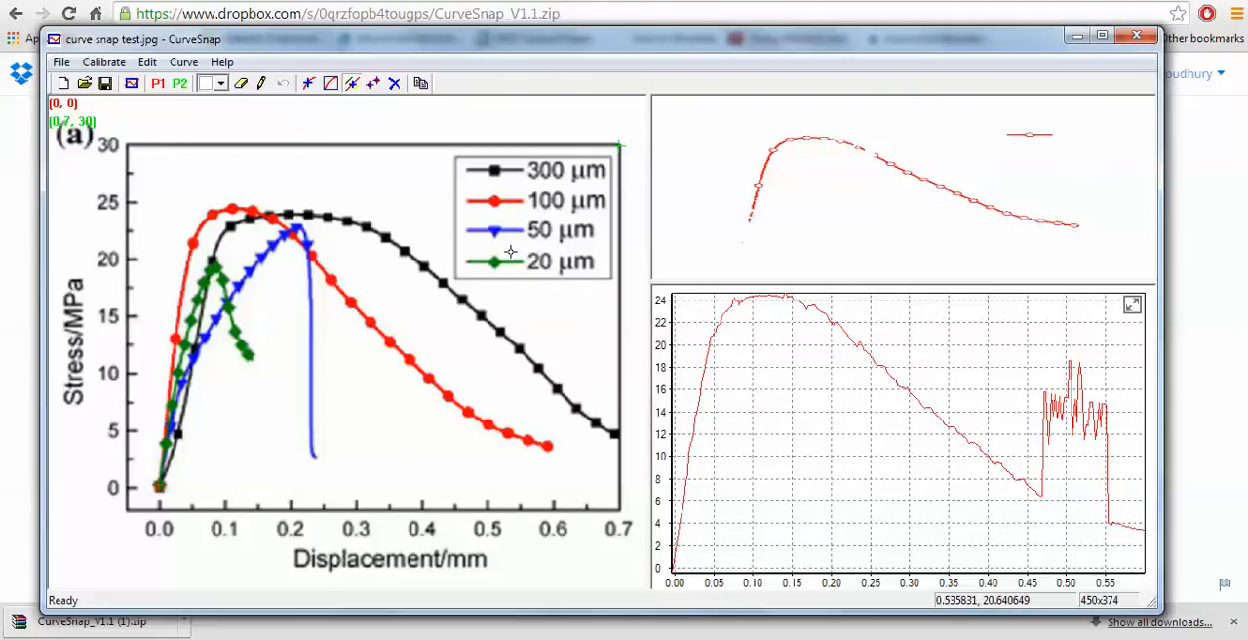
pyautogui.click(242, 85)
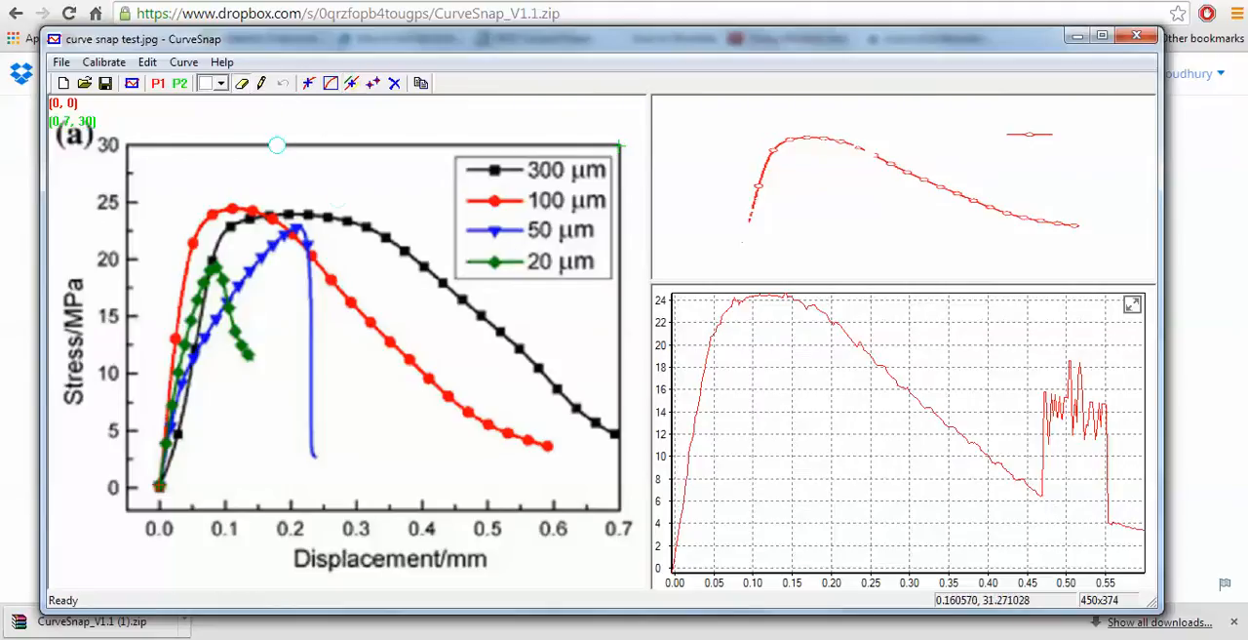
pyautogui.moveTo(469, 207); pyautogui.dragTo(528, 201)
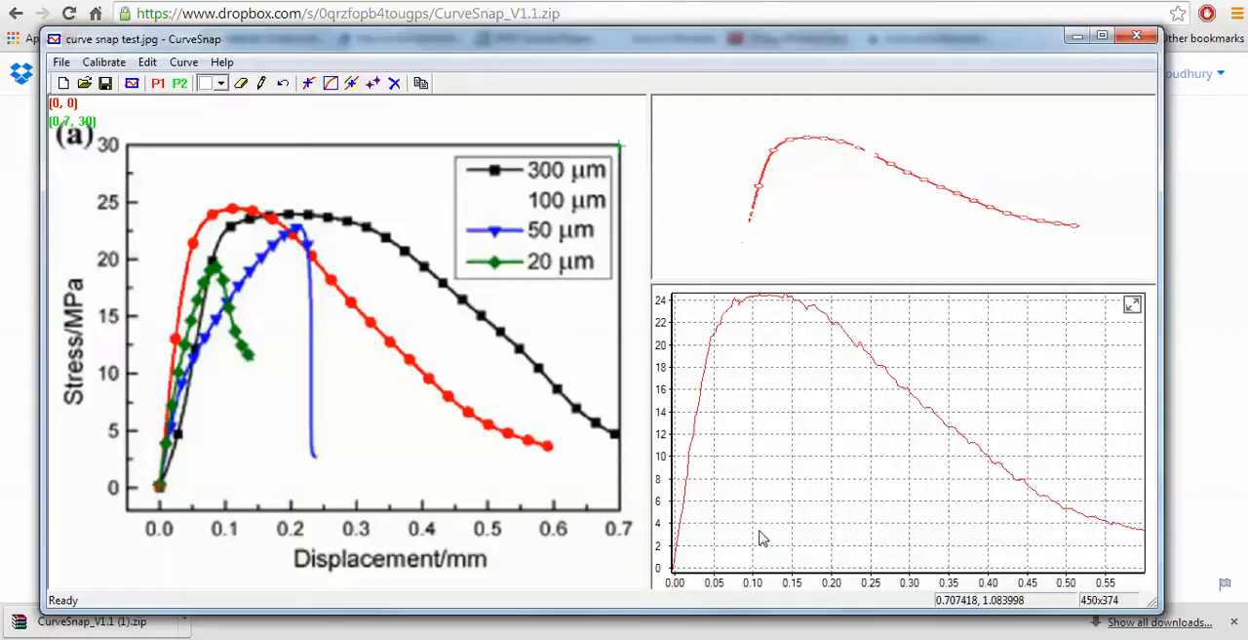
# - Bring up the red curve's extracted data with Copy Data and set the separator to Comma
pyautogui.click(185, 62)
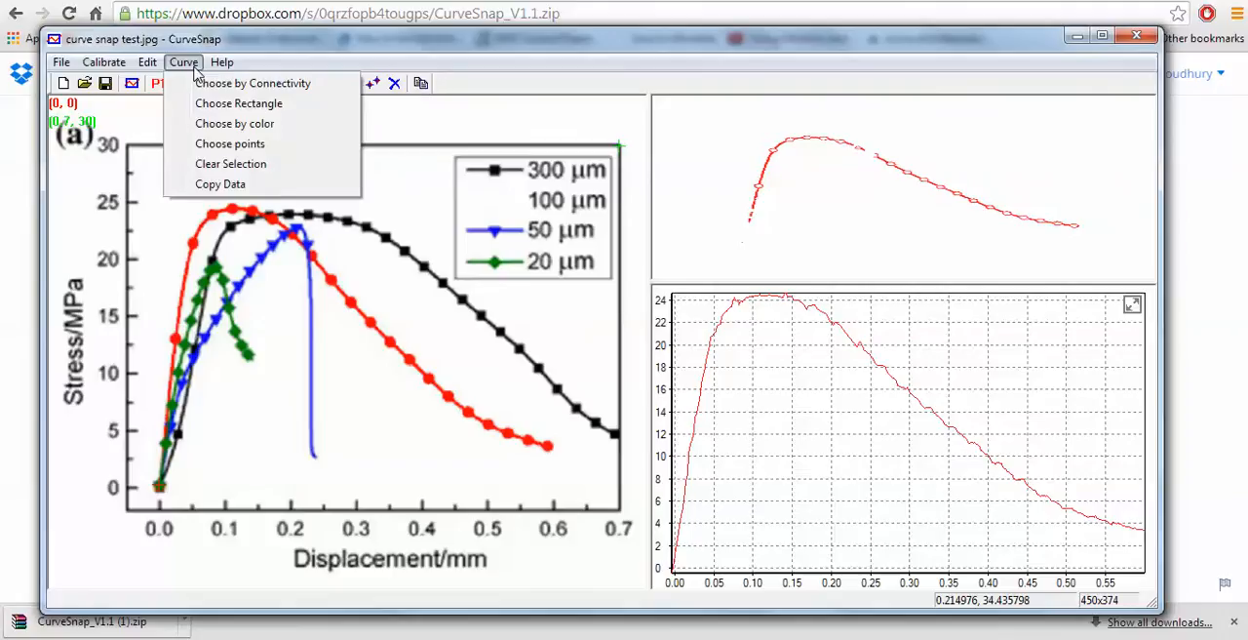
pyautogui.click(237, 192)
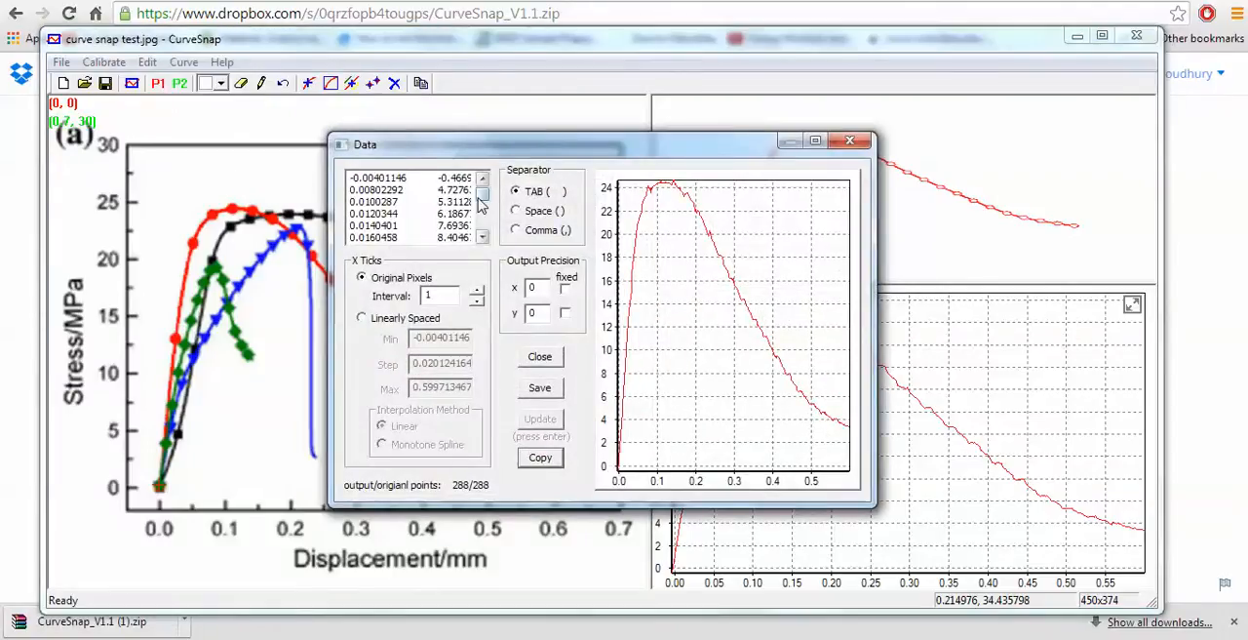
pyautogui.moveTo(458, 149); pyautogui.dragTo(418, 144)
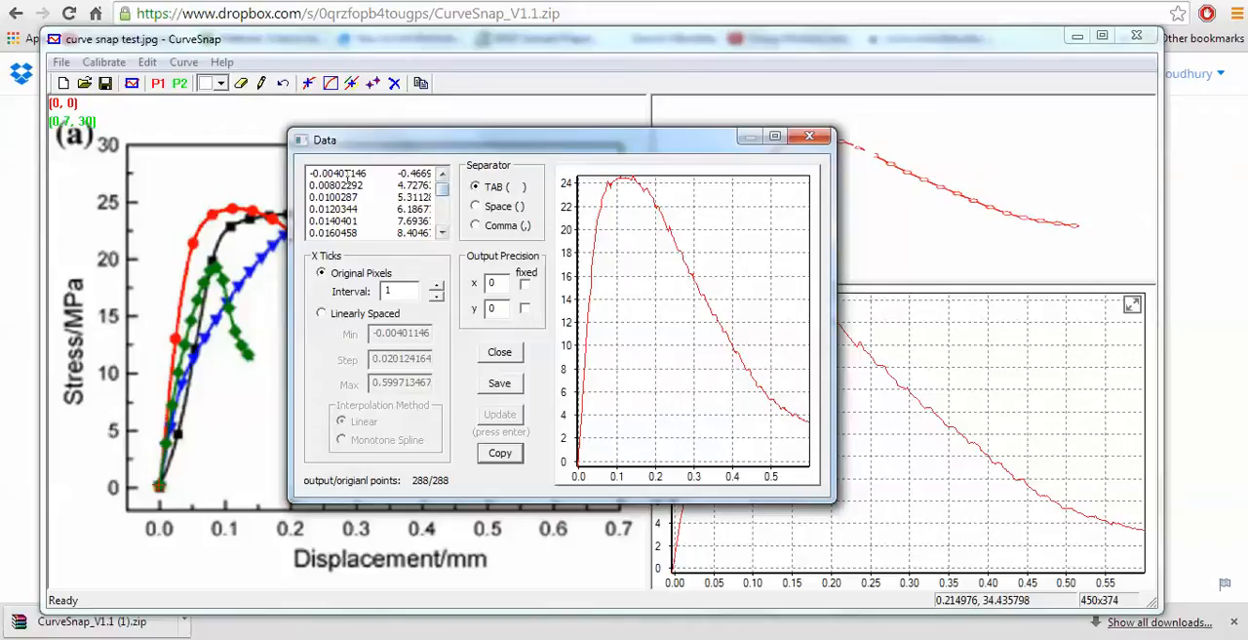
pyautogui.moveTo(442, 188)
pyautogui.mouseDown()
pyautogui.moveTo(441, 214)
pyautogui.moveTo(447, 194)
pyautogui.mouseUp()
pyautogui.click(476, 226)
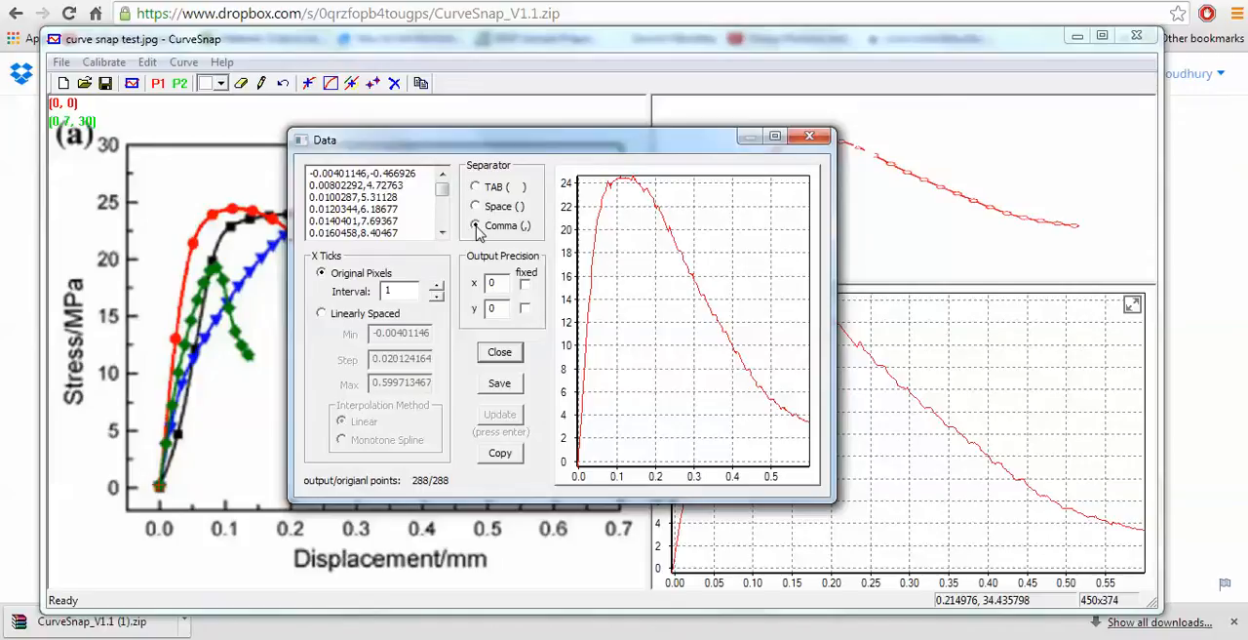
# - Save the extracted data as red curve data.txt, close the data window and clear the red curve selection
pyautogui.click(500, 385)
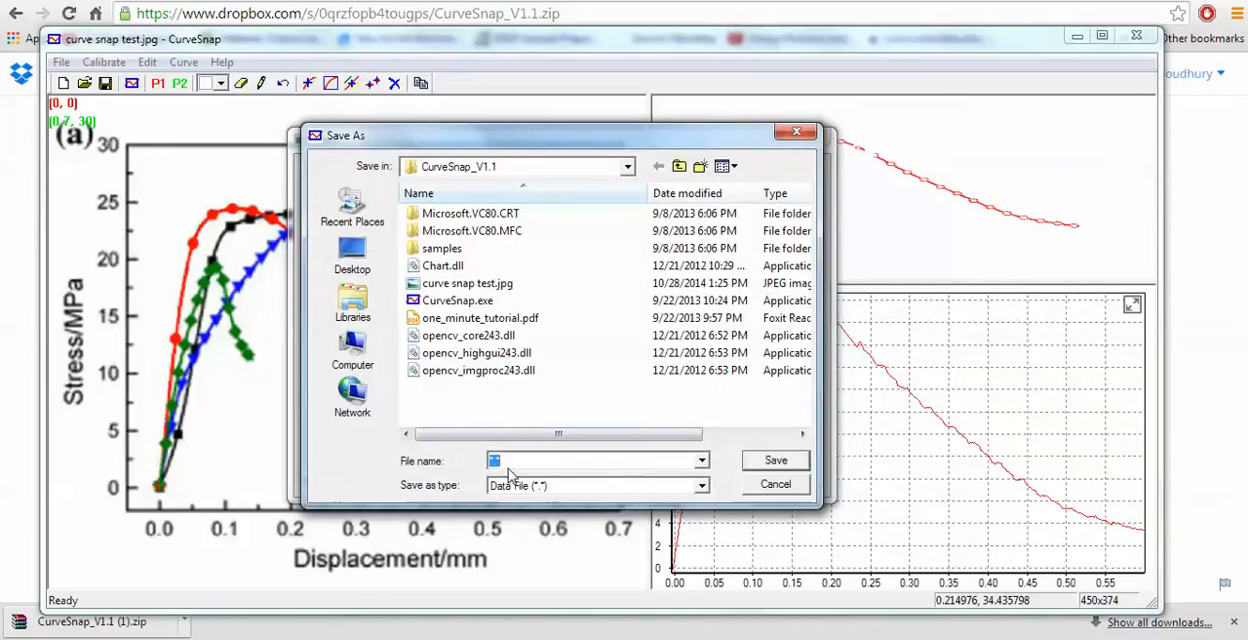
pyautogui.press('BackSpace')
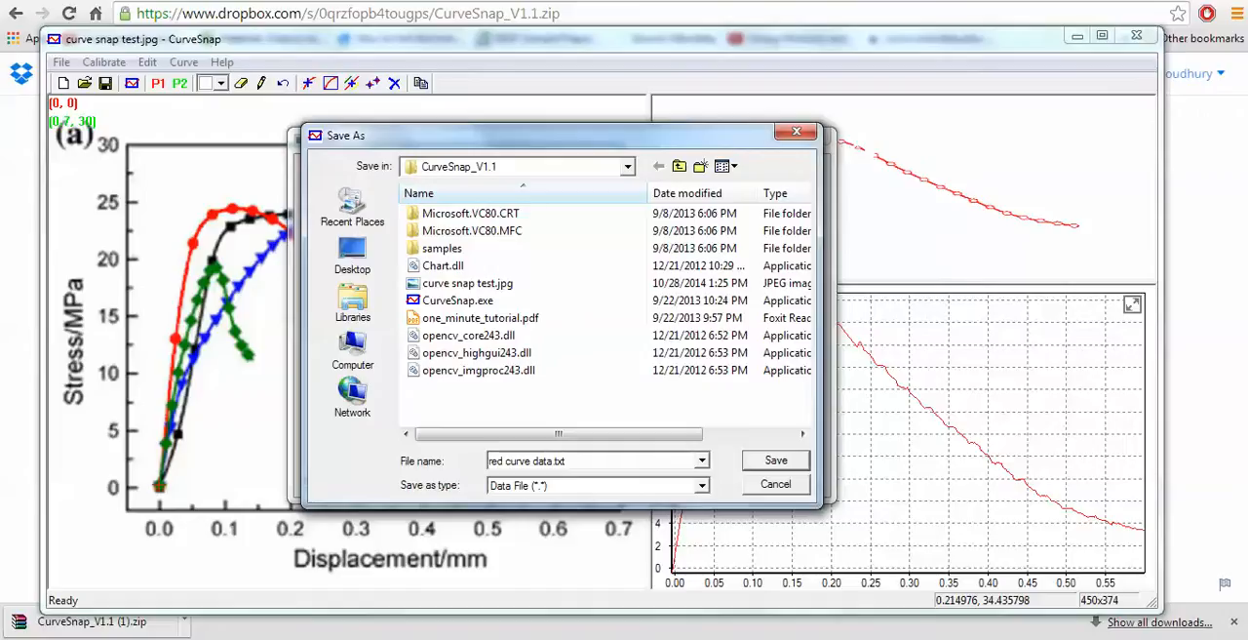
pyautogui.press('Return')
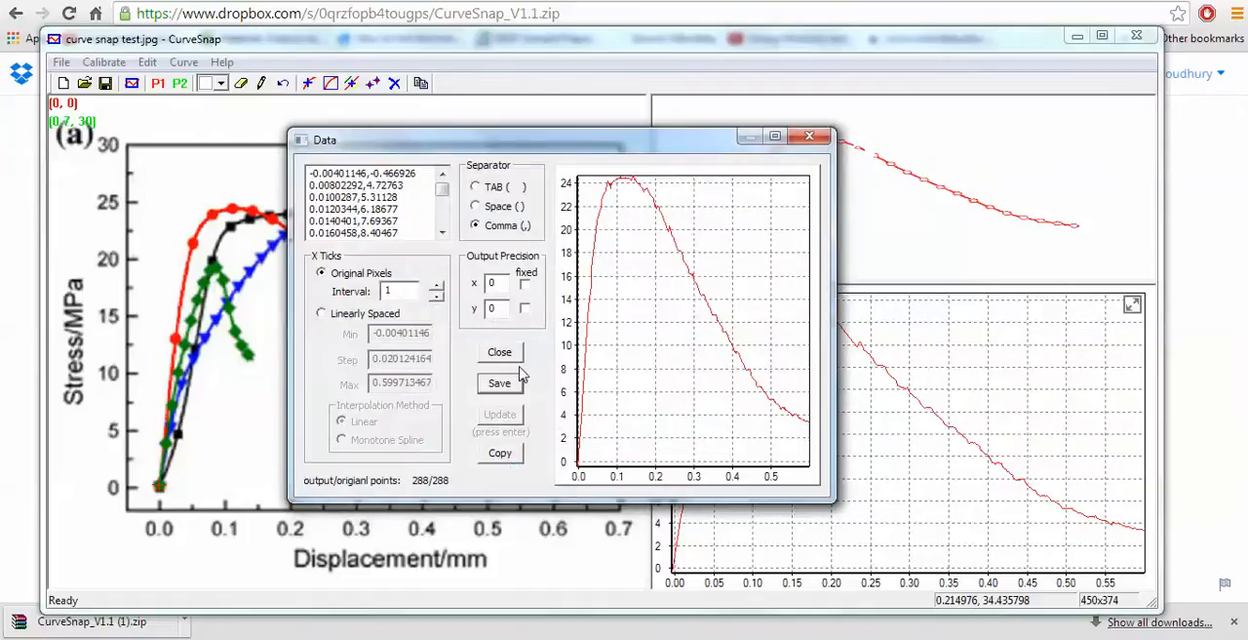
pyautogui.click(807, 138)
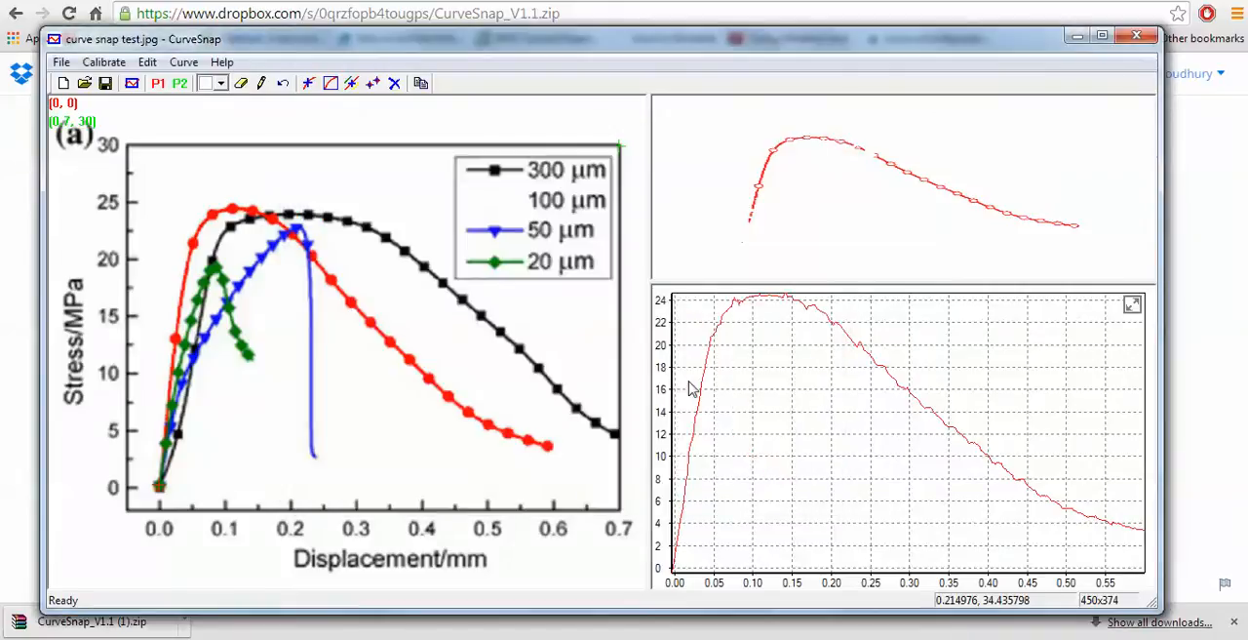
pyautogui.click(184, 62)
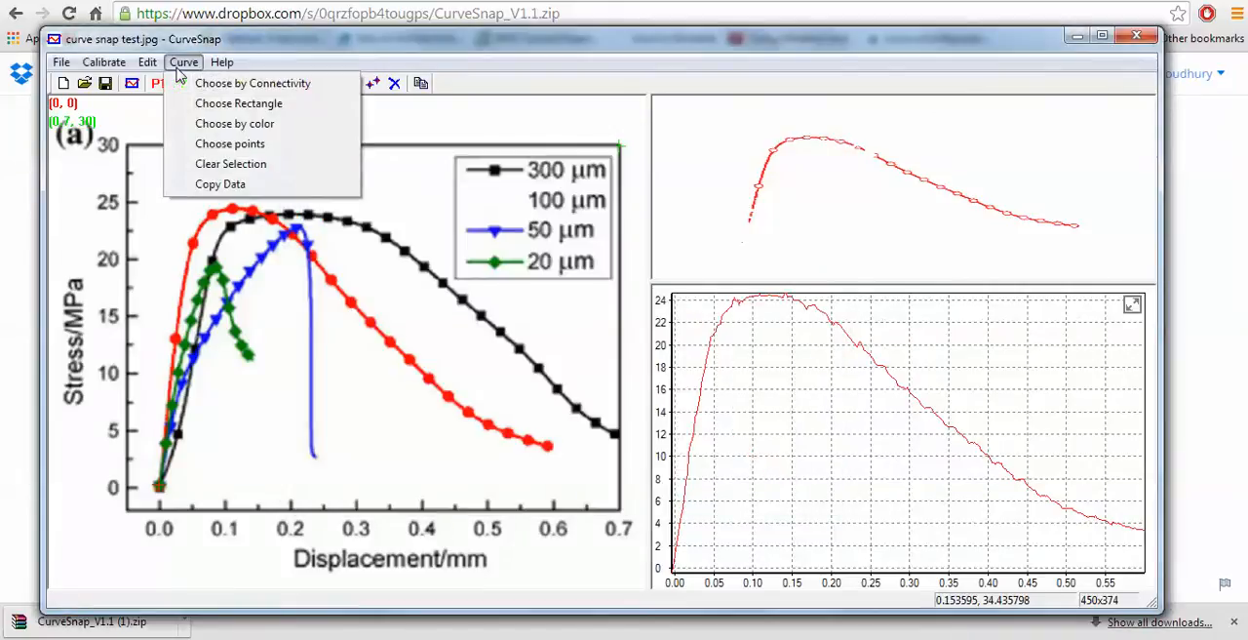
pyautogui.click(240, 166)
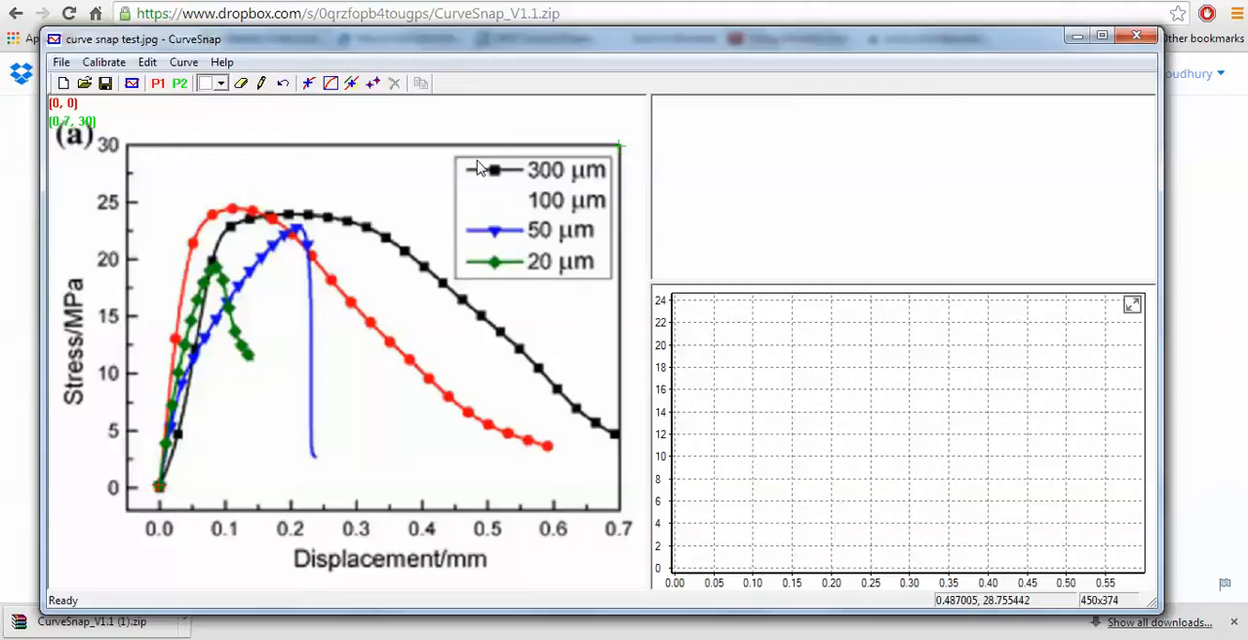
# - Try to choose the black 300 μm curve by color, and clear that selection
pyautogui.click(351, 88)
pyautogui.click(366, 227)
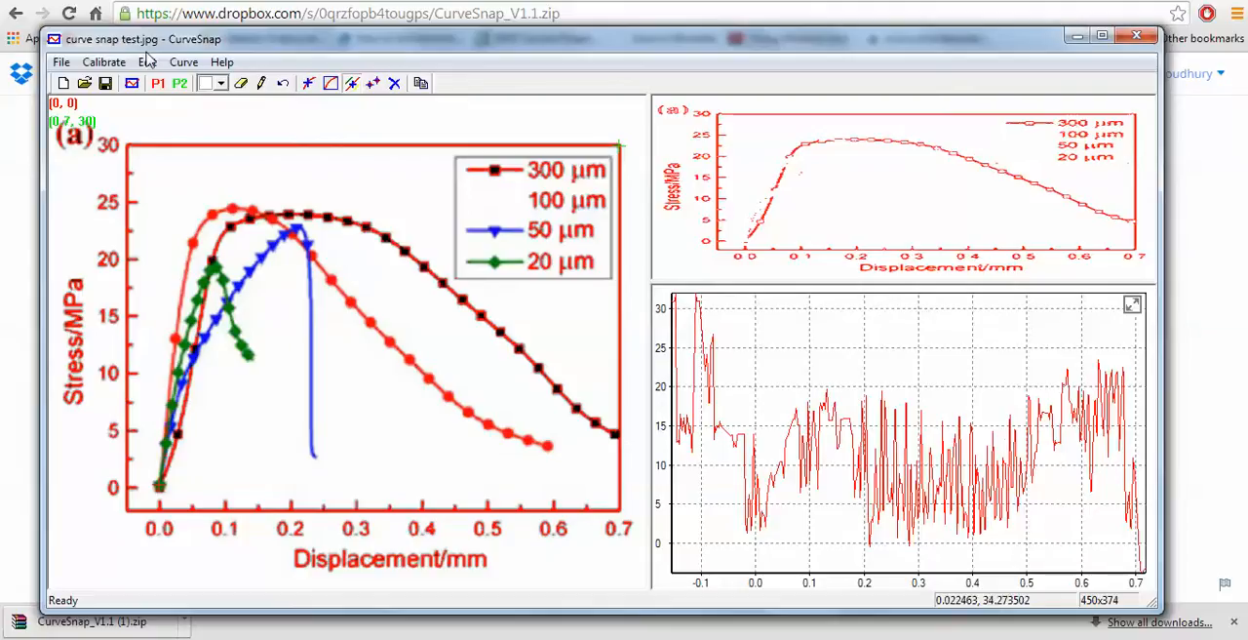
pyautogui.click(189, 67)
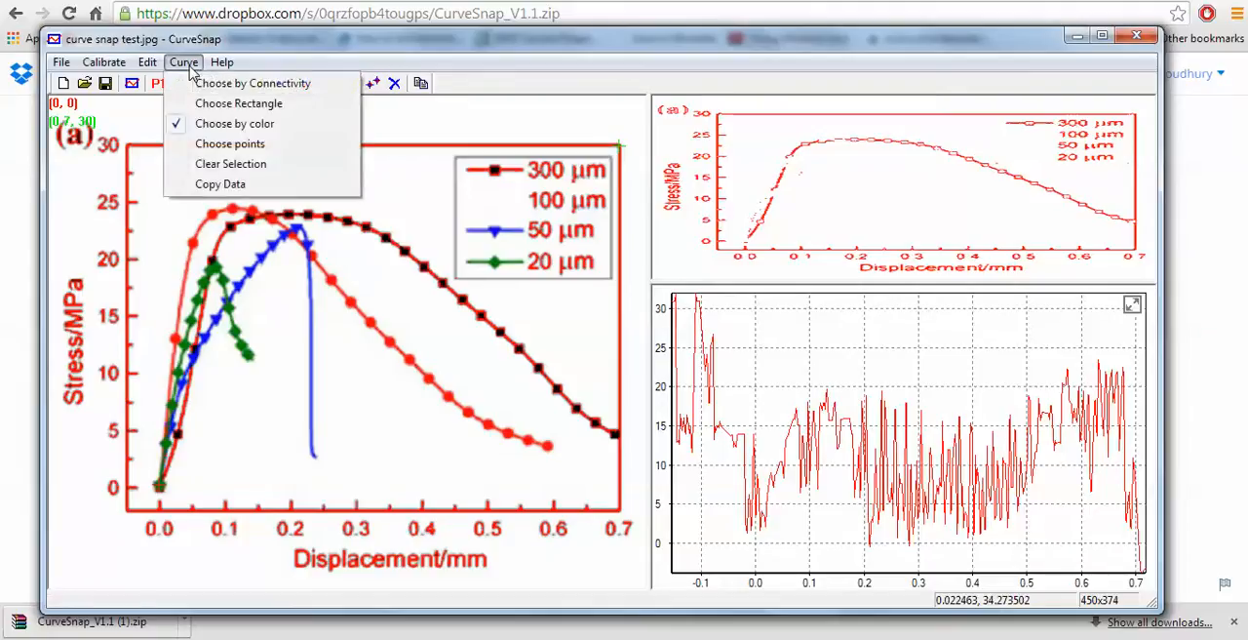
pyautogui.click(232, 166)
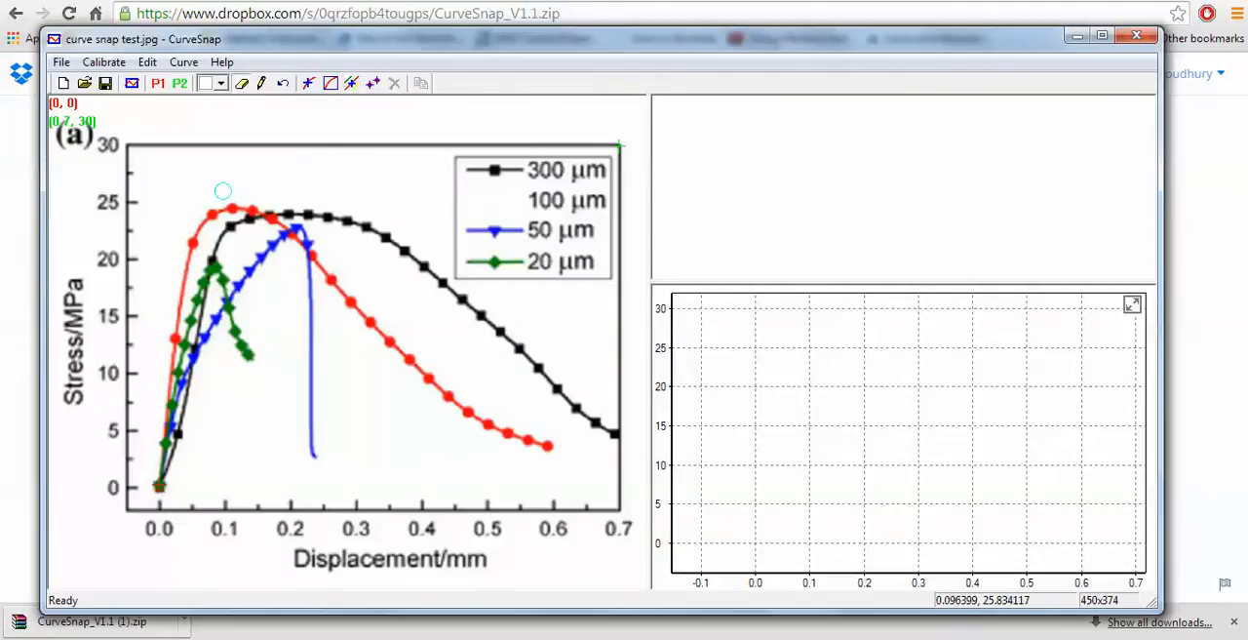
# - Erase the axis lines, tick labels, axis titles, plot frame, and the legend's border, text and black line sample from the graph image
pyautogui.moveTo(133, 152)
pyautogui.mouseDown()
pyautogui.moveTo(87, 142)
pyautogui.moveTo(94, 125)
pyautogui.moveTo(64, 127)
pyautogui.moveTo(82, 152)
pyautogui.moveTo(95, 141)
pyautogui.moveTo(128, 170)
pyautogui.moveTo(133, 205)
pyautogui.moveTo(102, 211)
pyautogui.mouseUp()
pyautogui.moveTo(125, 257); pyautogui.dragTo(107, 279)
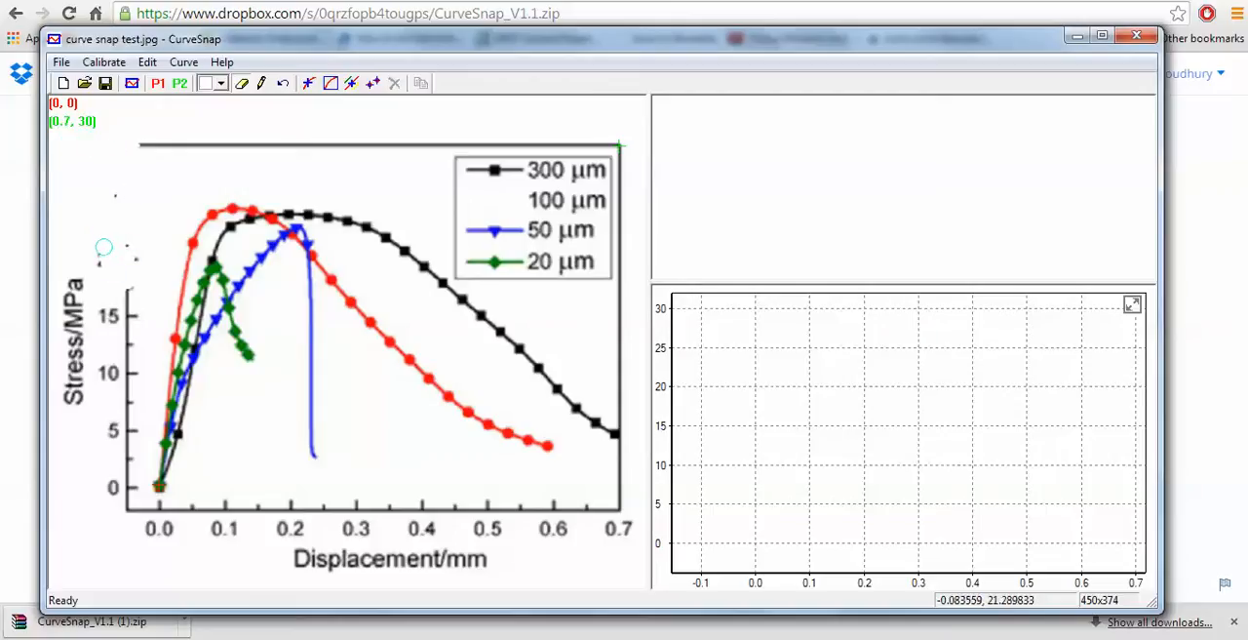
pyautogui.moveTo(116, 203)
pyautogui.mouseDown()
pyautogui.moveTo(133, 251)
pyautogui.moveTo(123, 260)
pyautogui.moveTo(127, 336)
pyautogui.moveTo(139, 321)
pyautogui.moveTo(126, 302)
pyautogui.moveTo(113, 308)
pyautogui.moveTo(78, 287)
pyautogui.moveTo(64, 339)
pyautogui.moveTo(75, 342)
pyautogui.moveTo(69, 404)
pyautogui.moveTo(69, 377)
pyautogui.moveTo(103, 372)
pyautogui.moveTo(119, 386)
pyautogui.moveTo(132, 375)
pyautogui.moveTo(131, 472)
pyautogui.moveTo(116, 440)
pyautogui.moveTo(115, 486)
pyautogui.moveTo(131, 484)
pyautogui.moveTo(133, 512)
pyautogui.moveTo(133, 490)
pyautogui.mouseUp()
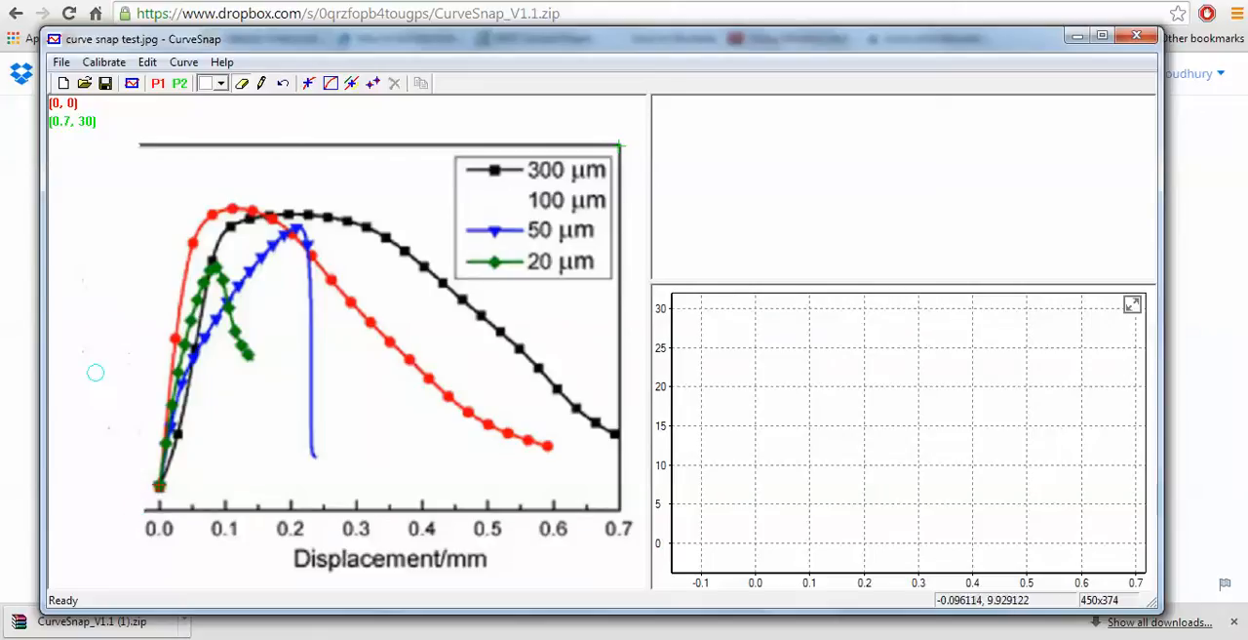
pyautogui.moveTo(126, 153)
pyautogui.mouseDown()
pyautogui.moveTo(337, 147)
pyautogui.moveTo(312, 148)
pyautogui.moveTo(321, 139)
pyautogui.moveTo(609, 145)
pyautogui.moveTo(626, 526)
pyautogui.moveTo(615, 533)
pyautogui.moveTo(619, 505)
pyautogui.moveTo(432, 499)
pyautogui.moveTo(554, 519)
pyautogui.moveTo(517, 507)
pyautogui.moveTo(525, 539)
pyautogui.moveTo(557, 532)
pyautogui.mouseUp()
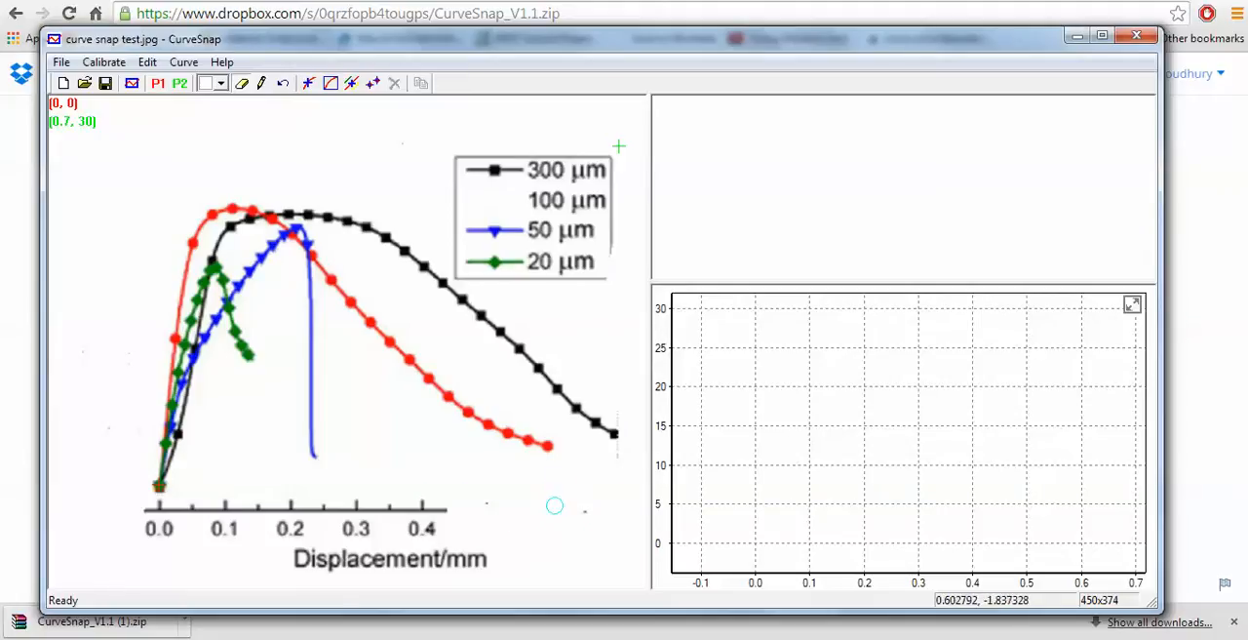
pyautogui.moveTo(437, 502)
pyautogui.mouseDown()
pyautogui.moveTo(268, 504)
pyautogui.moveTo(331, 513)
pyautogui.moveTo(288, 531)
pyautogui.moveTo(429, 526)
pyautogui.moveTo(483, 552)
pyautogui.moveTo(277, 551)
pyautogui.moveTo(345, 575)
pyautogui.mouseUp()
pyautogui.moveTo(293, 546)
pyautogui.mouseDown()
pyautogui.moveTo(230, 498)
pyautogui.moveTo(250, 515)
pyautogui.moveTo(146, 507)
pyautogui.moveTo(188, 538)
pyautogui.moveTo(228, 525)
pyautogui.moveTo(211, 532)
pyautogui.mouseUp()
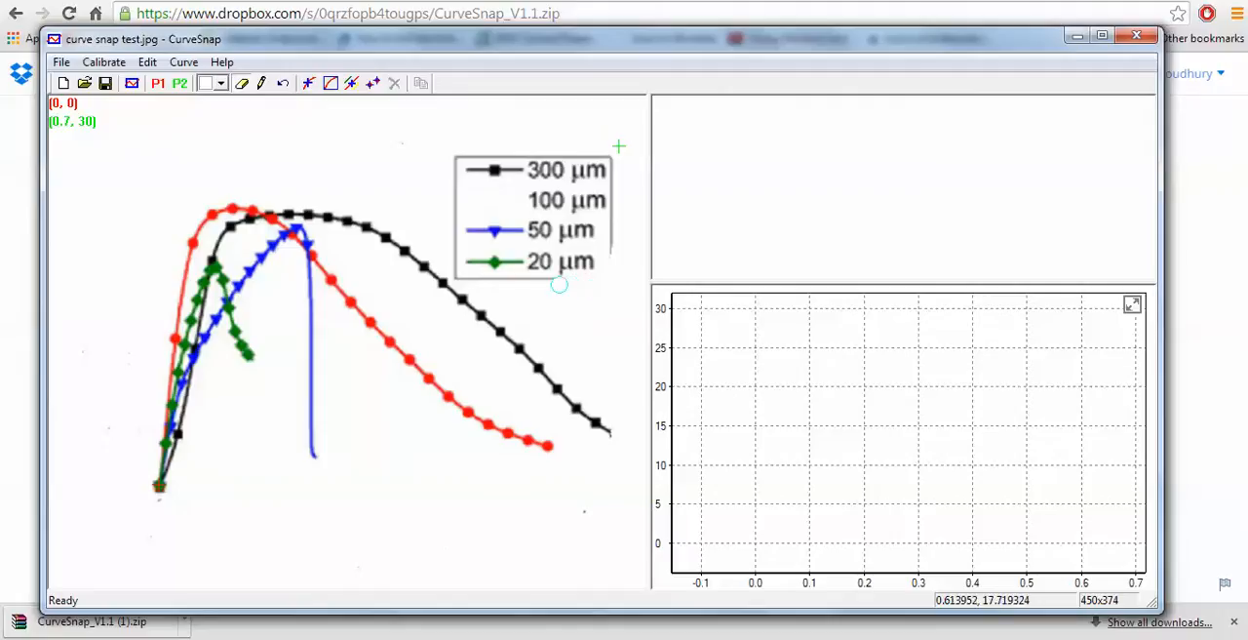
pyautogui.moveTo(543, 284)
pyautogui.mouseDown()
pyautogui.moveTo(462, 282)
pyautogui.moveTo(452, 158)
pyautogui.moveTo(591, 153)
pyautogui.moveTo(621, 226)
pyautogui.moveTo(612, 187)
pyautogui.moveTo(598, 238)
pyautogui.moveTo(590, 192)
pyautogui.moveTo(579, 197)
pyautogui.moveTo(591, 264)
pyautogui.moveTo(573, 265)
pyautogui.moveTo(570, 235)
pyautogui.moveTo(568, 270)
pyautogui.moveTo(558, 244)
pyautogui.moveTo(569, 173)
pyautogui.moveTo(557, 183)
pyautogui.moveTo(468, 172)
pyautogui.moveTo(526, 173)
pyautogui.moveTo(543, 253)
pyautogui.moveTo(546, 228)
pyautogui.moveTo(535, 267)
pyautogui.moveTo(532, 240)
pyautogui.moveTo(536, 273)
pyautogui.mouseUp()
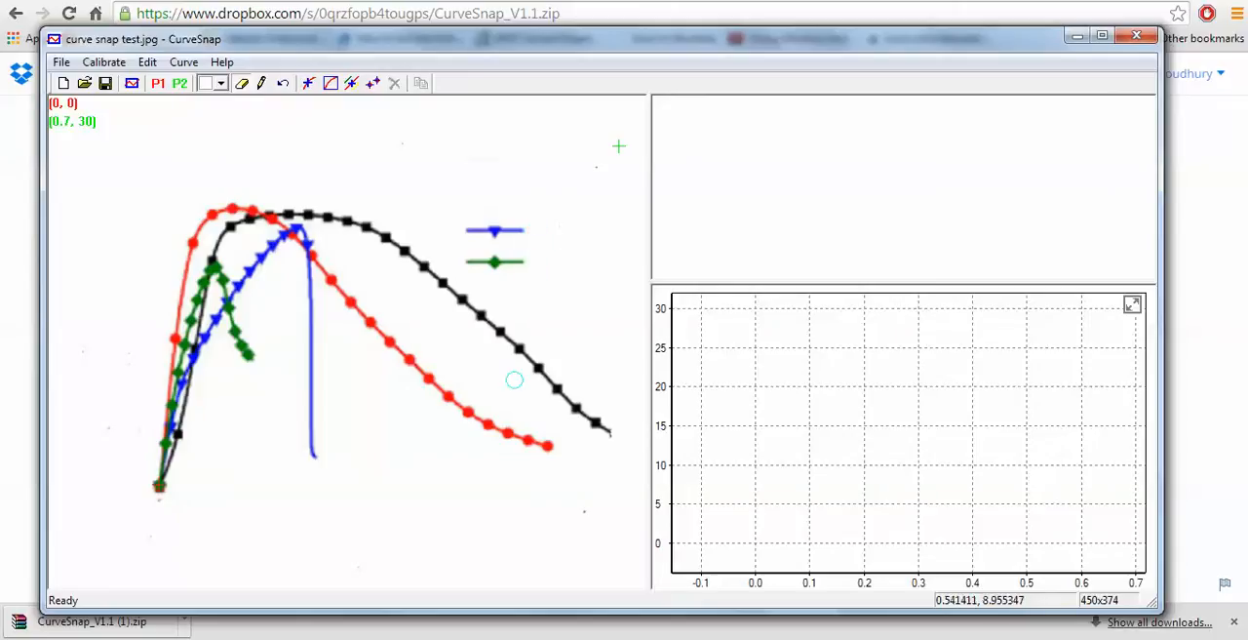
# - Choose the black curve by color and erase the stray specks above and below the curves that distort its data
pyautogui.click(353, 85)
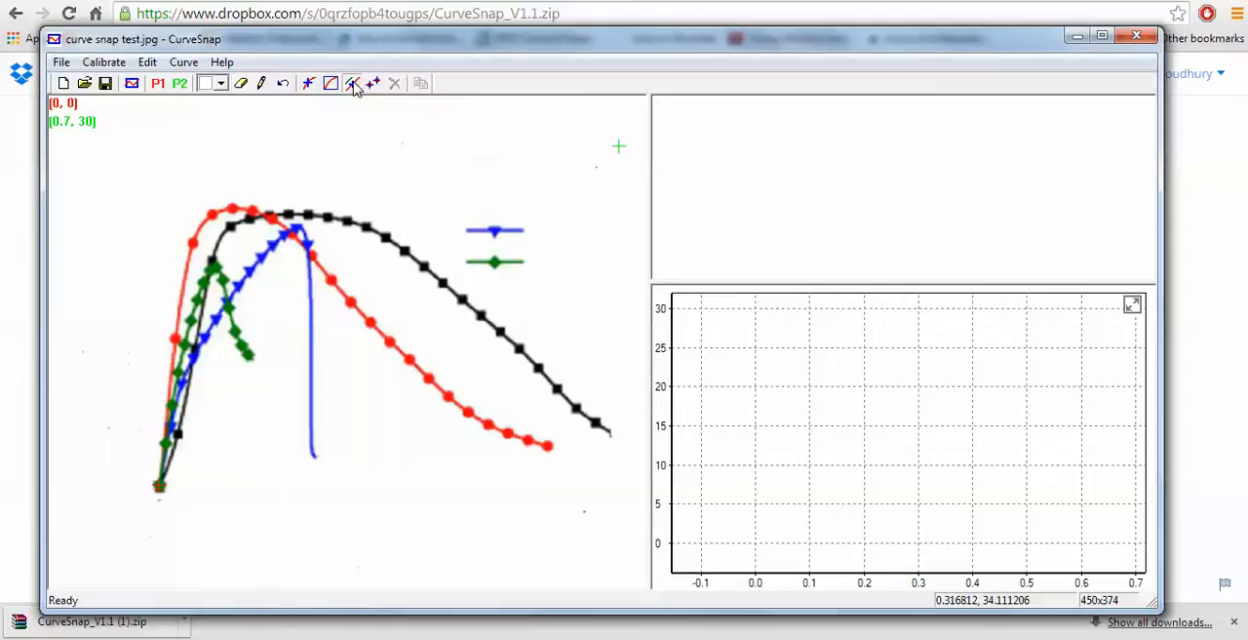
pyautogui.click(349, 221)
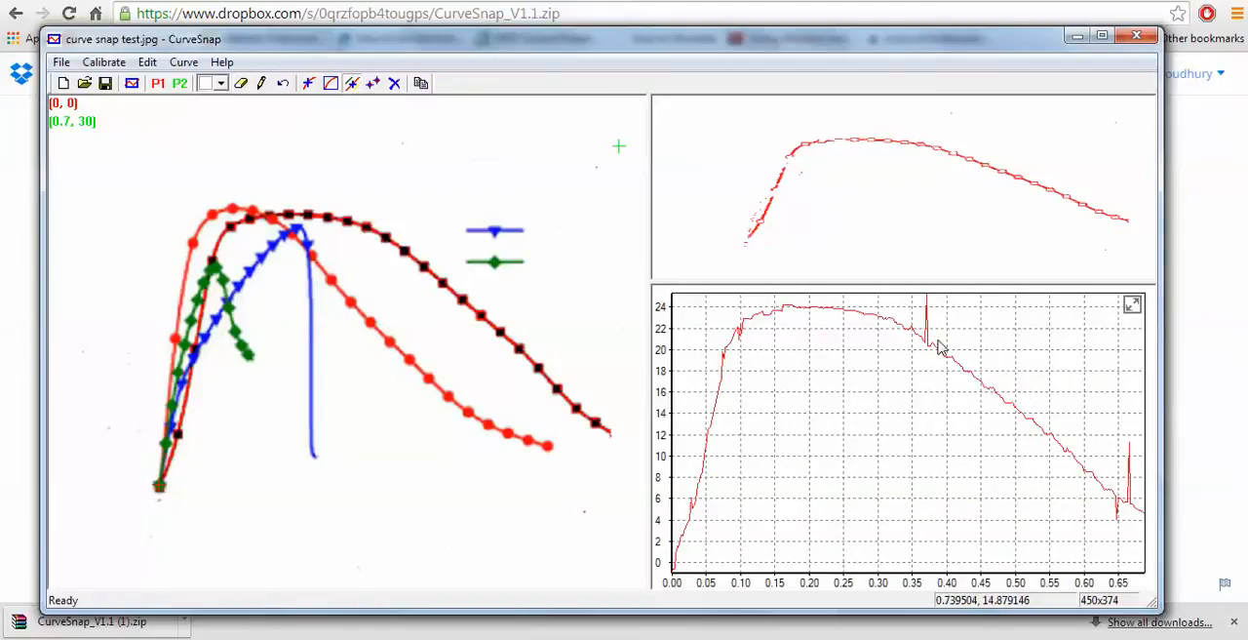
pyautogui.click(244, 83)
pyautogui.moveTo(401, 143)
pyautogui.mouseDown()
pyautogui.moveTo(386, 141)
pyautogui.moveTo(430, 186)
pyautogui.mouseUp()
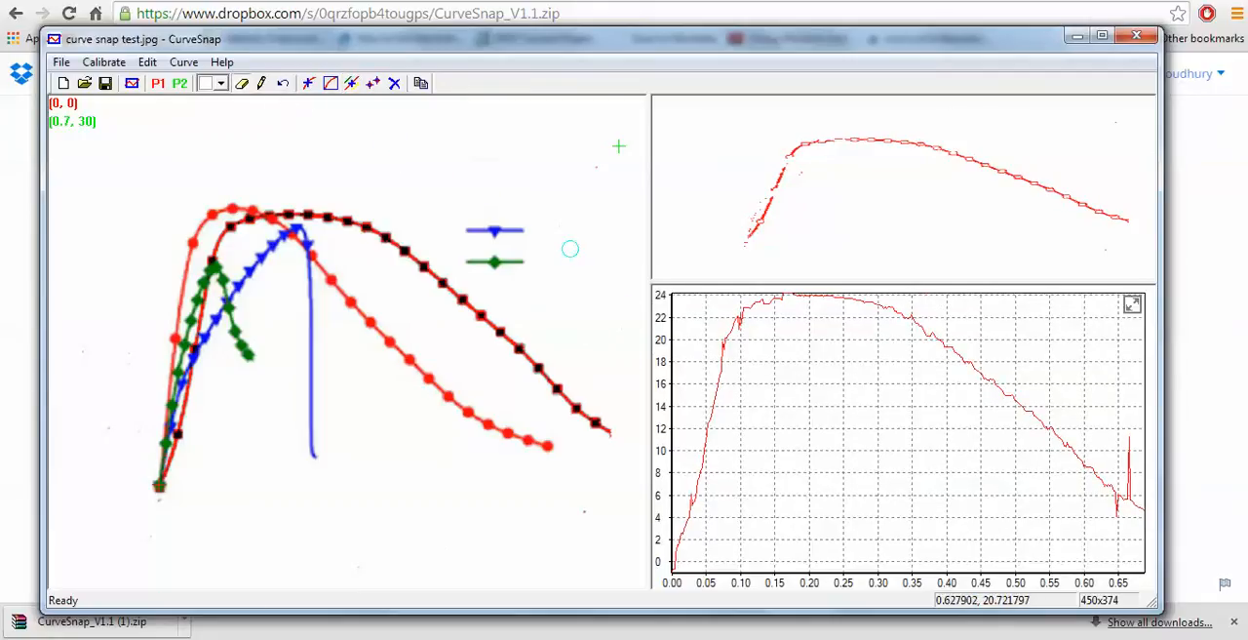
pyautogui.moveTo(598, 159); pyautogui.dragTo(599, 231)
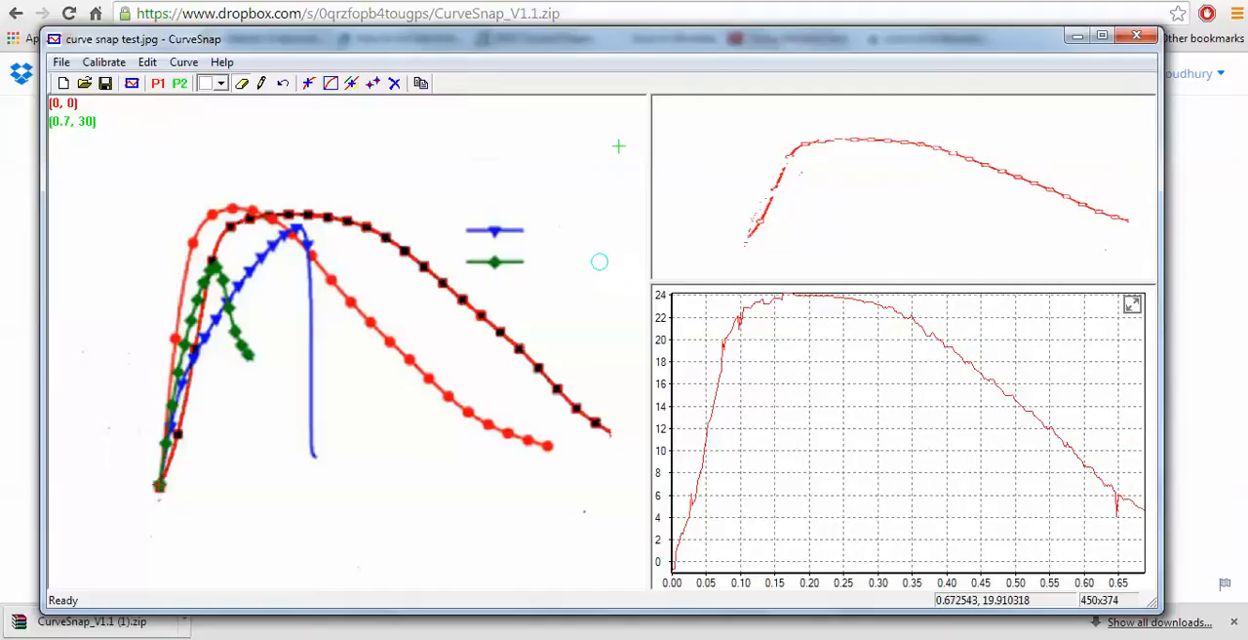
pyautogui.moveTo(585, 524); pyautogui.dragTo(599, 512)
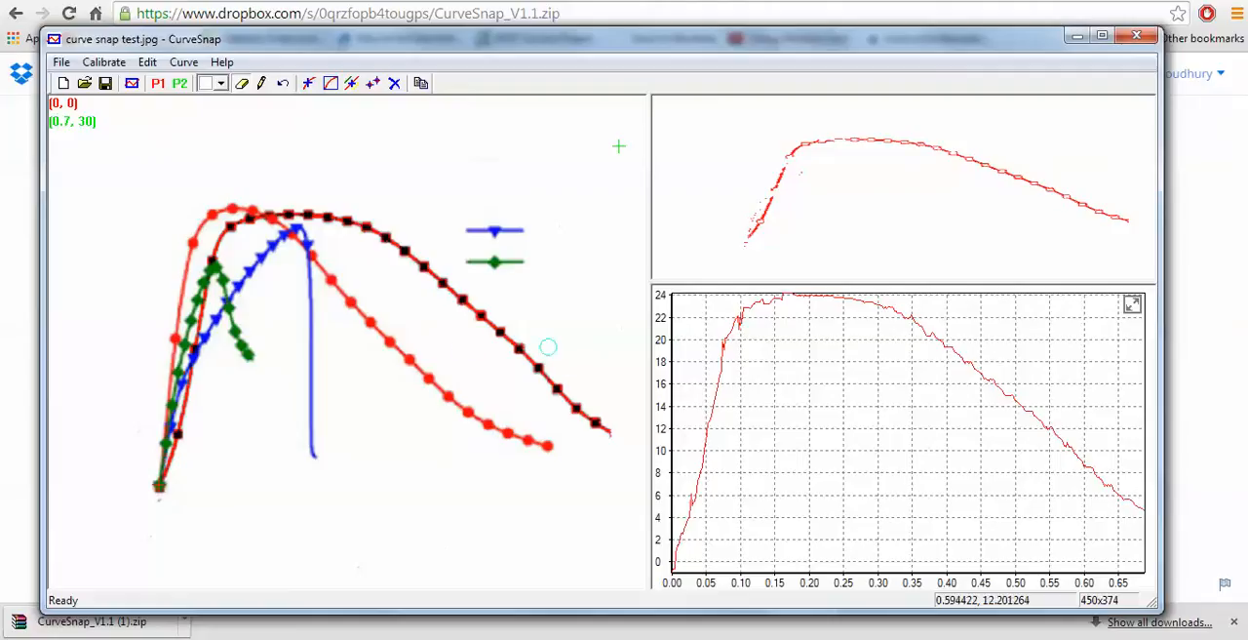
# - Save the black curve's extracted data with the Comma separator as black curve data.txt
pyautogui.click(184, 64)
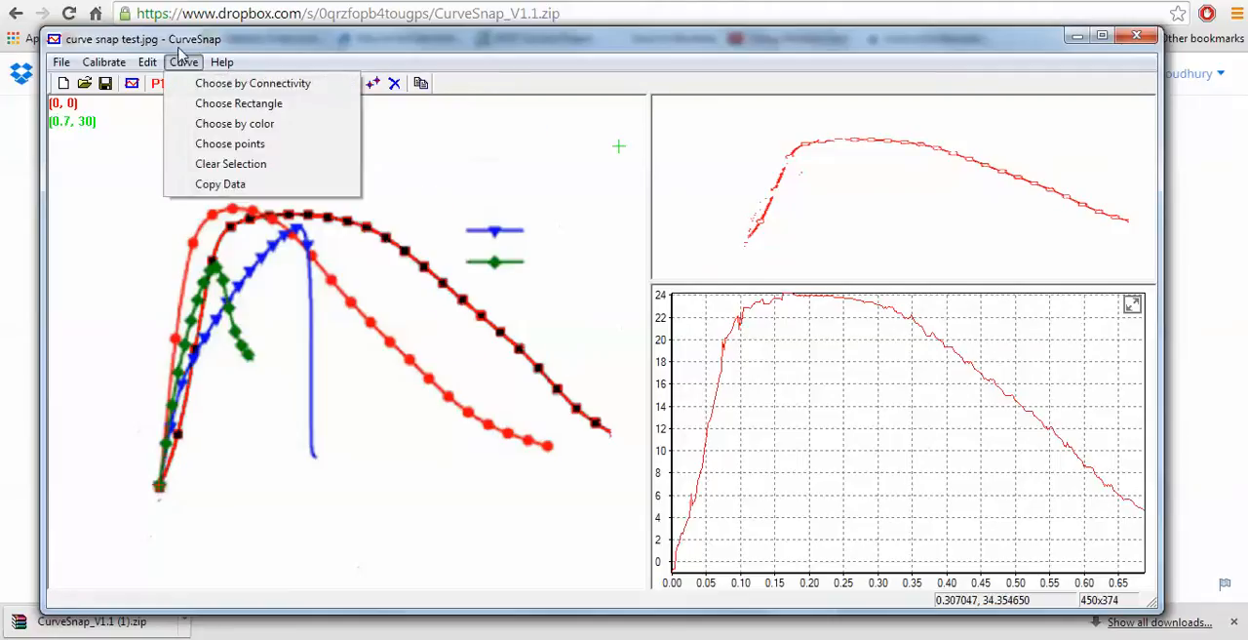
pyautogui.click(226, 185)
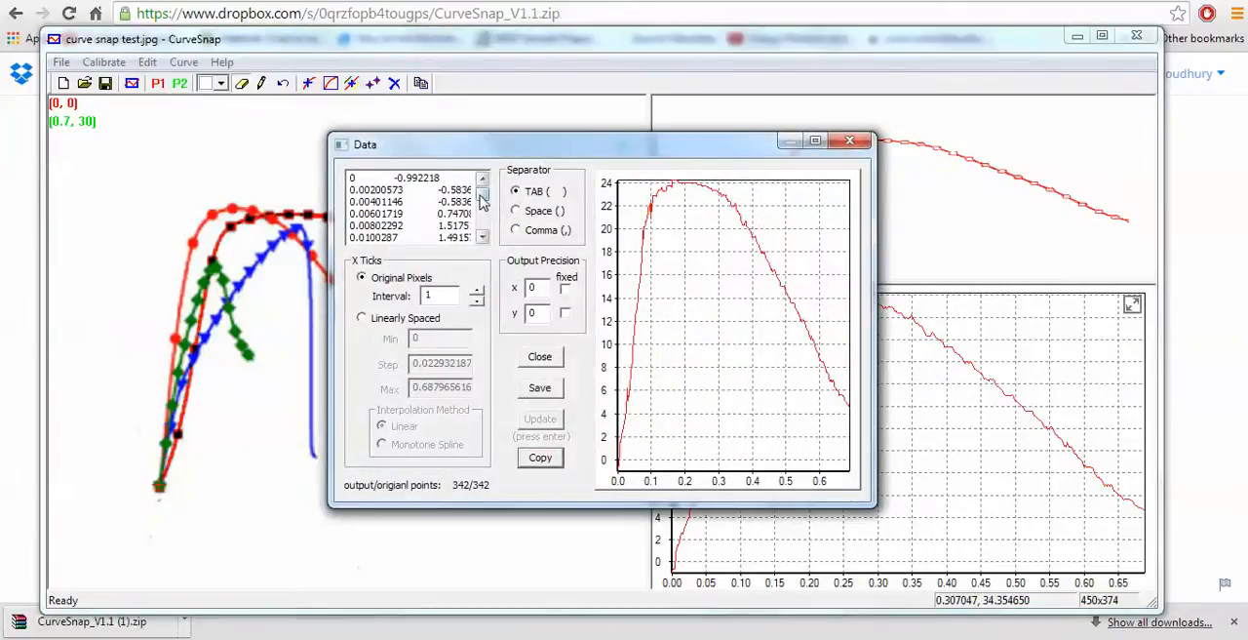
pyautogui.click(516, 230)
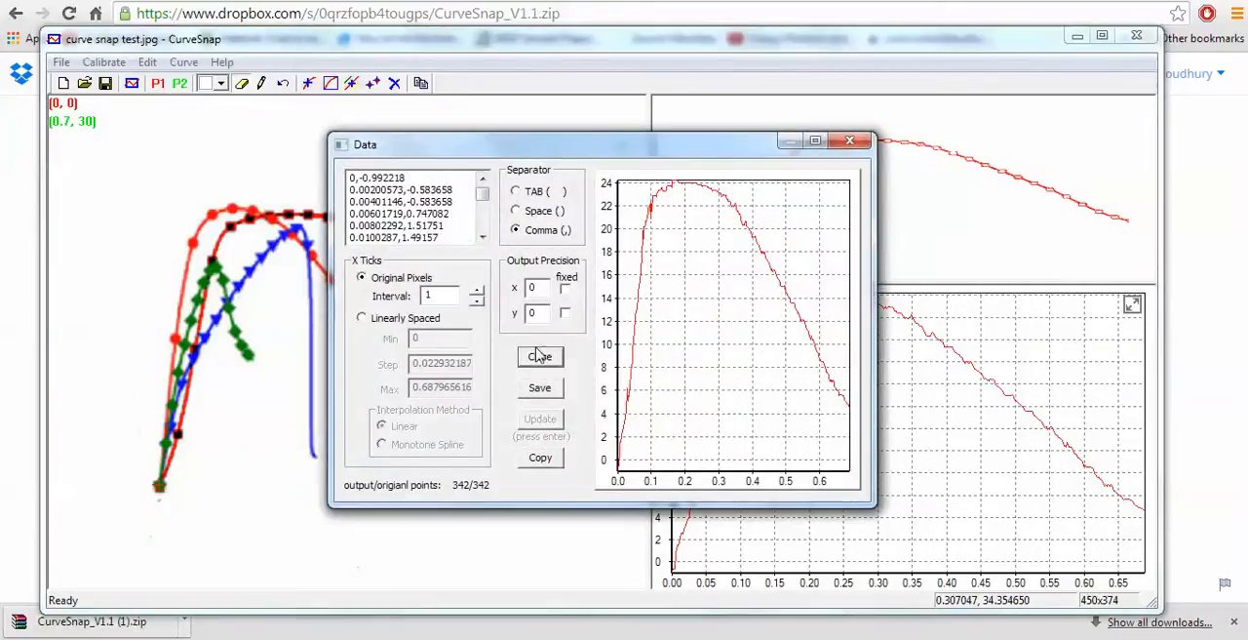
pyautogui.click(540, 388)
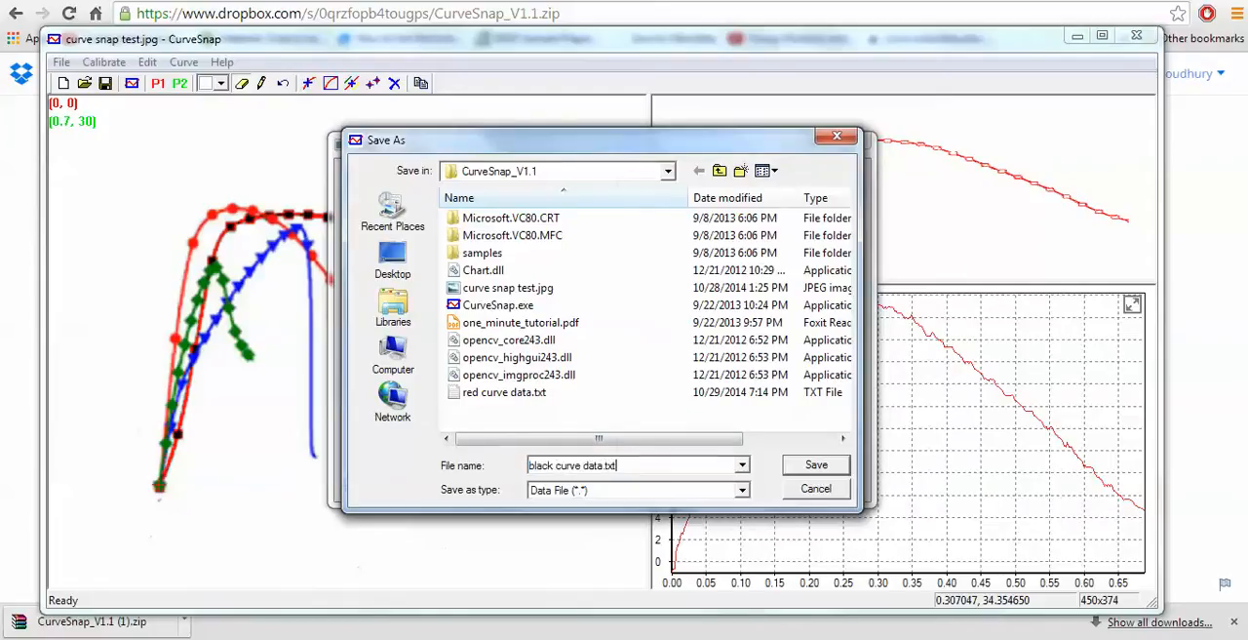
pyautogui.press('Return')
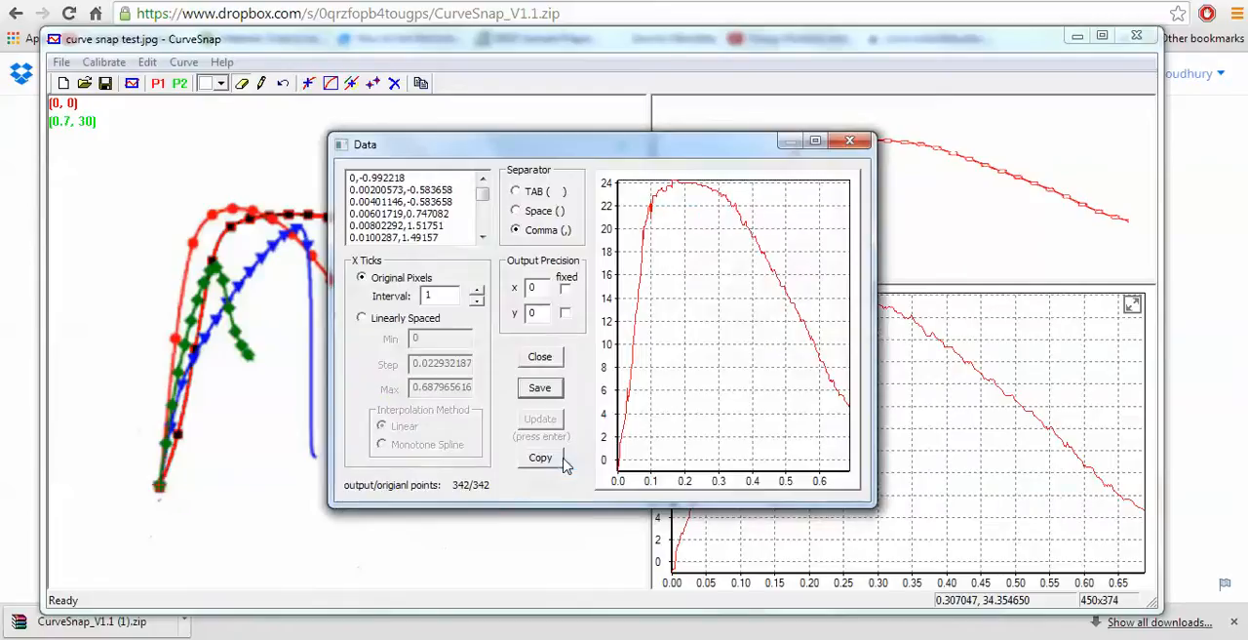
# - Close the black curve's data window and clear the curve selection
pyautogui.click(542, 390)
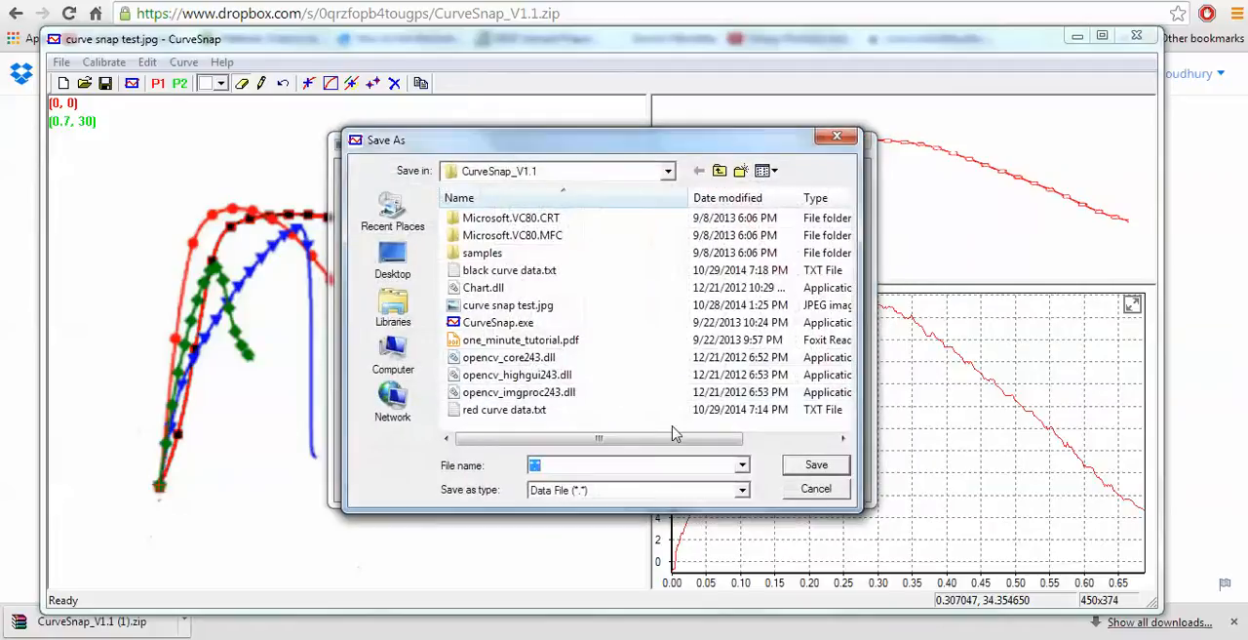
pyautogui.click(837, 493)
pyautogui.click(848, 144)
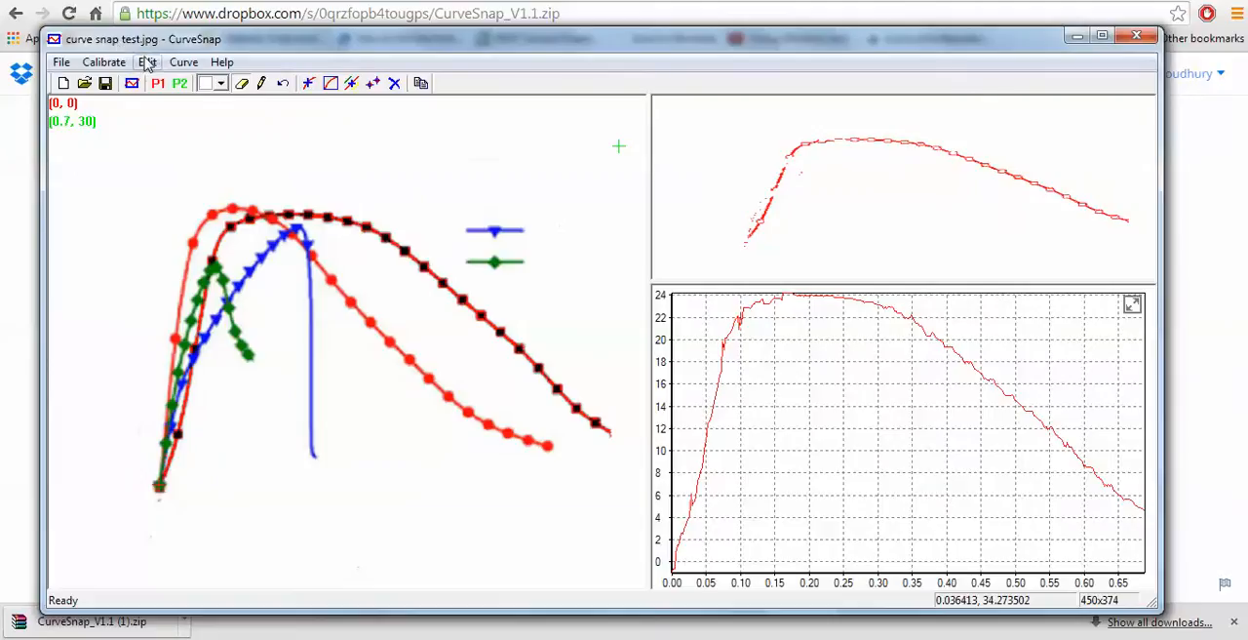
pyautogui.click(180, 64)
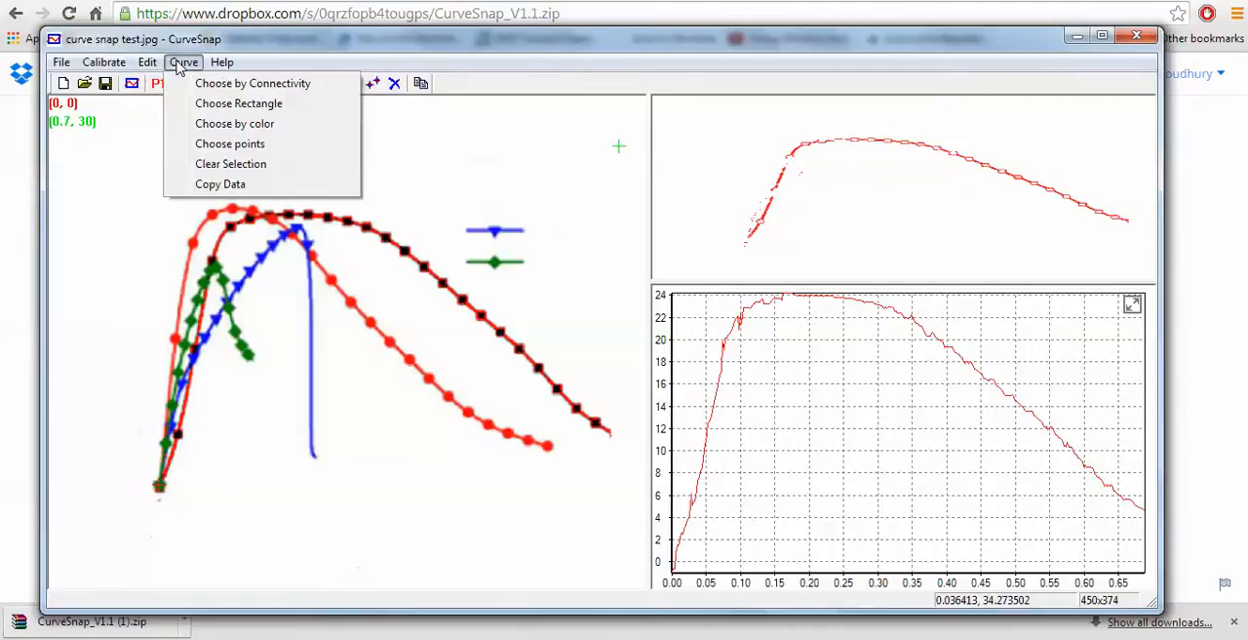
pyautogui.click(214, 172)
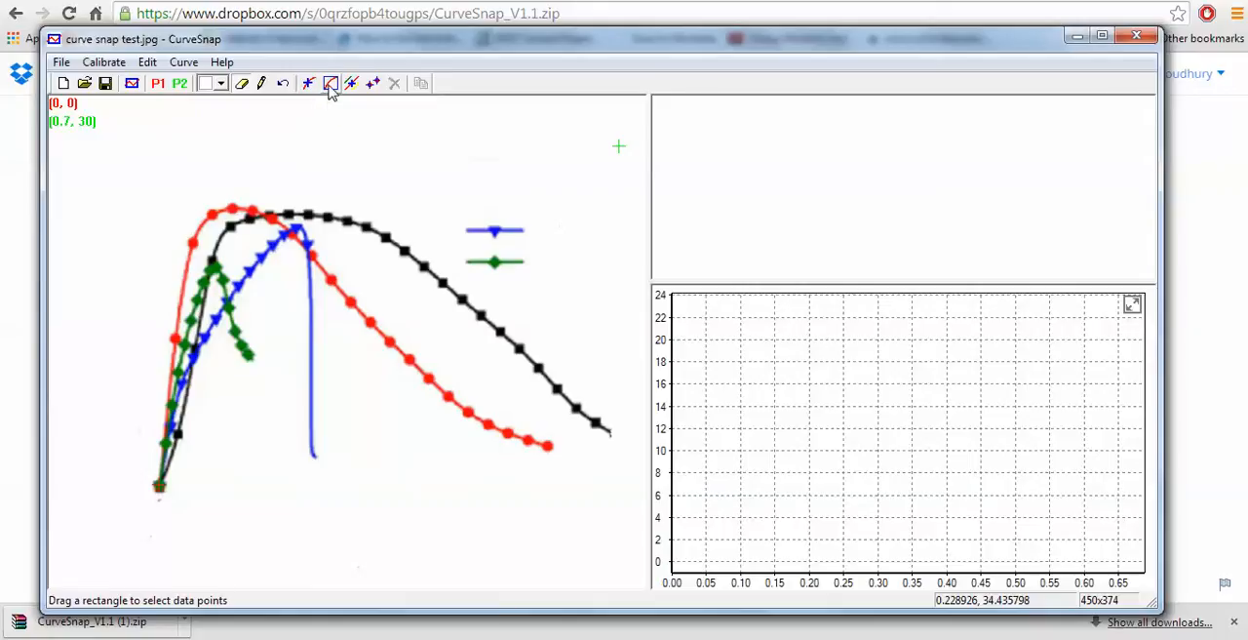
# - Try a rectangle selection over the descending ends of the red and black curves, and clear that selection
pyautogui.click(330, 85)
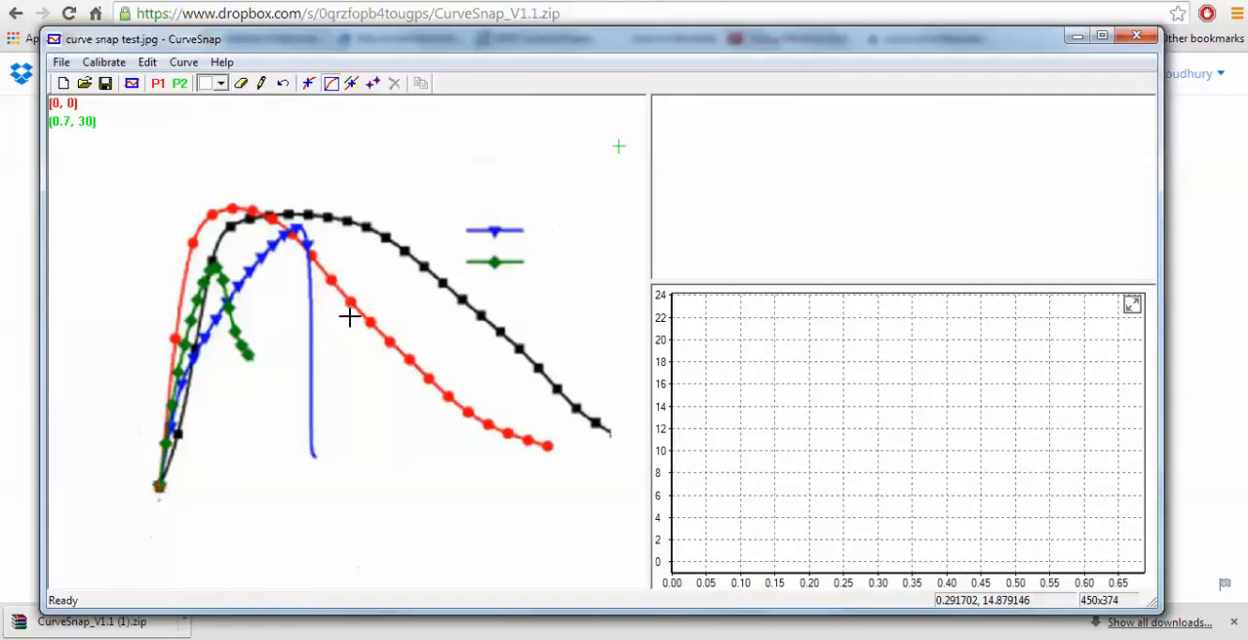
pyautogui.moveTo(350, 316); pyautogui.dragTo(613, 500)
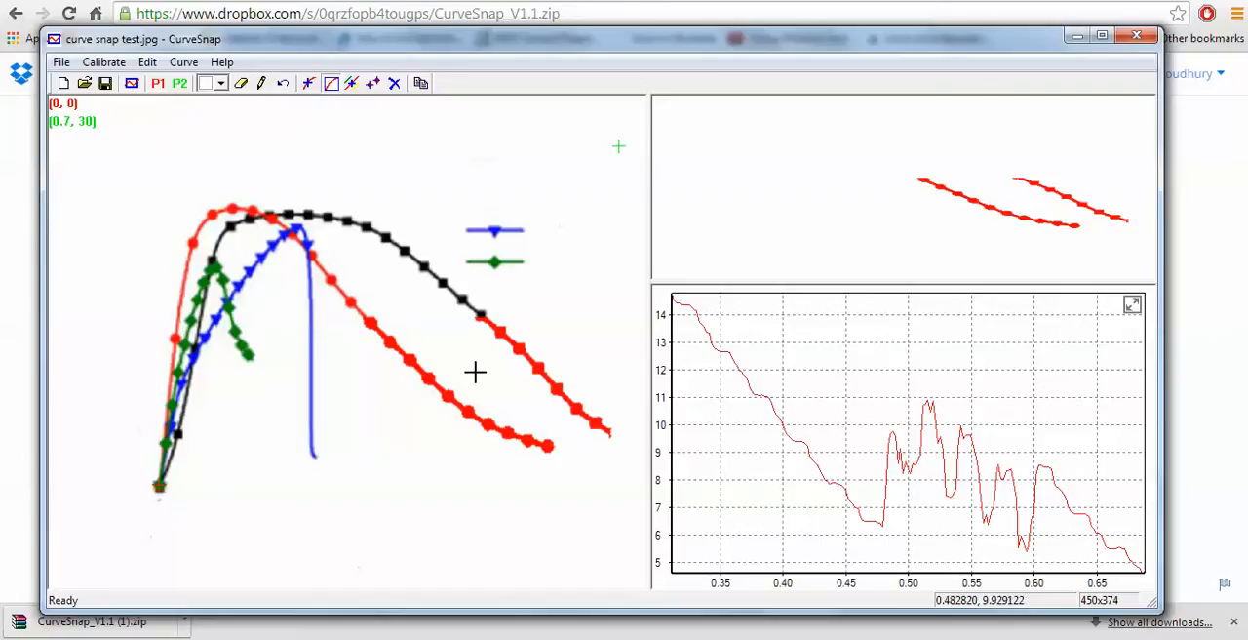
pyautogui.click(184, 62)
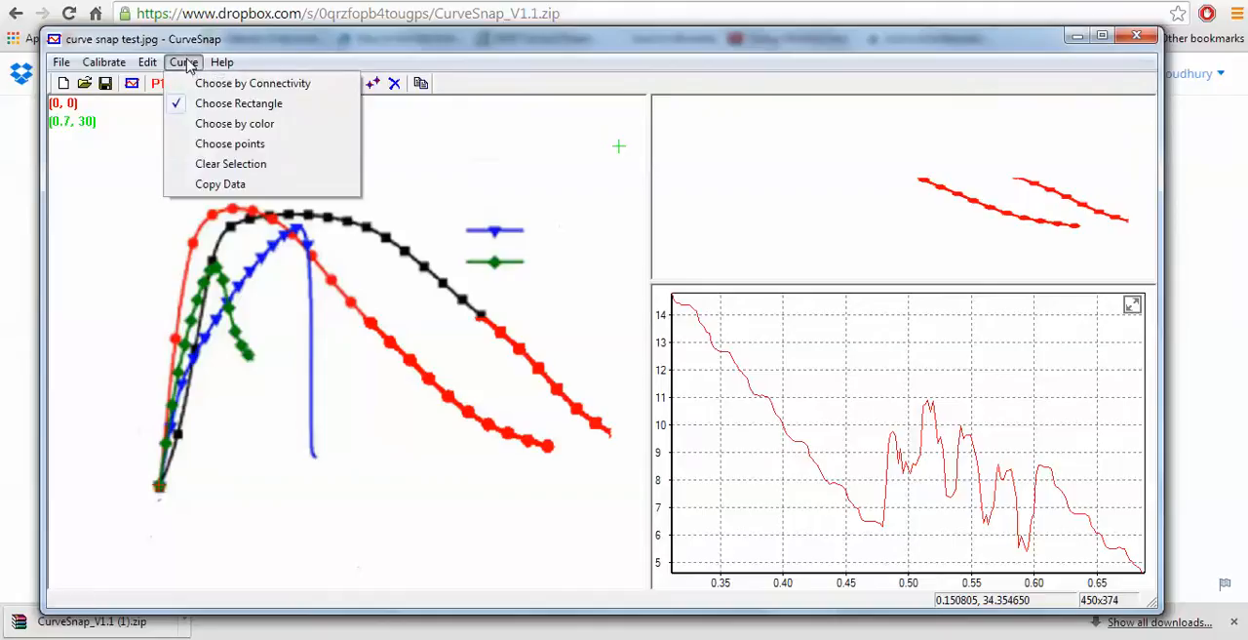
pyautogui.click(224, 164)
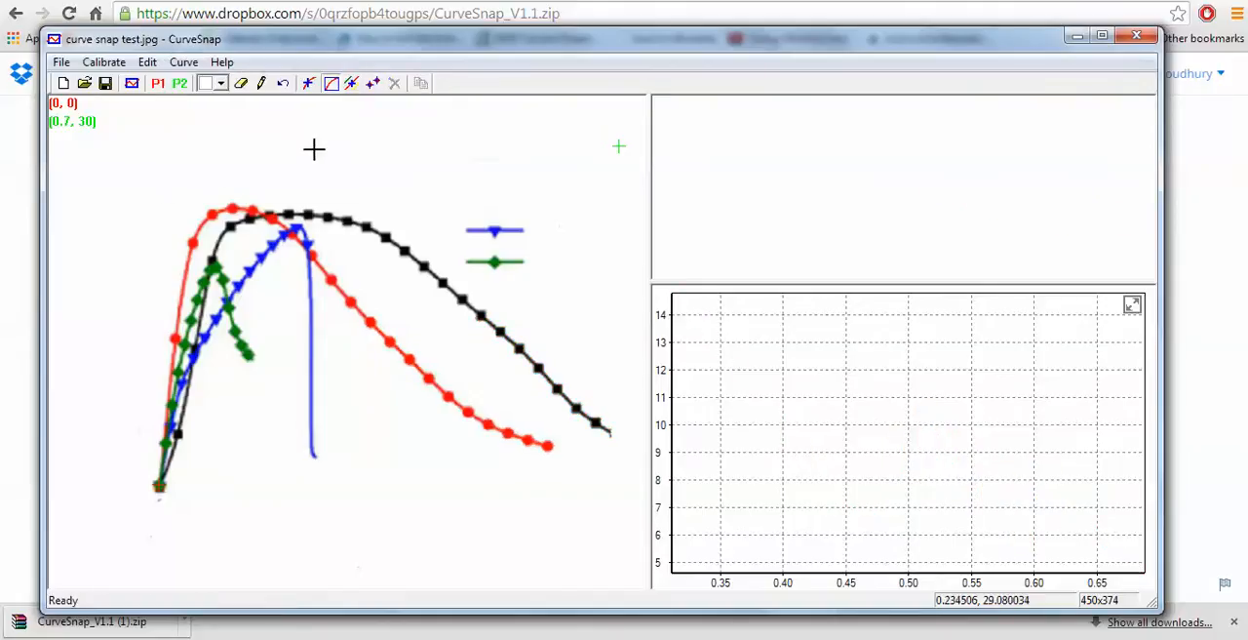
# - Try choosing a single data point near the red curve's peak, and clear that selection
pyautogui.click(374, 87)
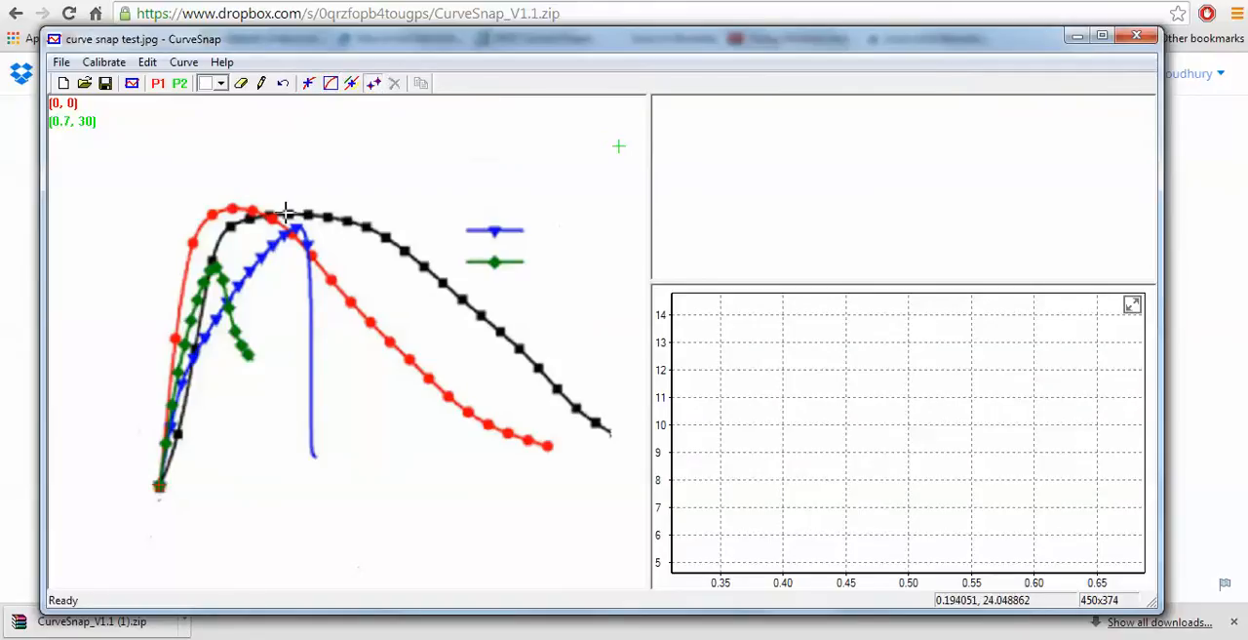
pyautogui.click(232, 204)
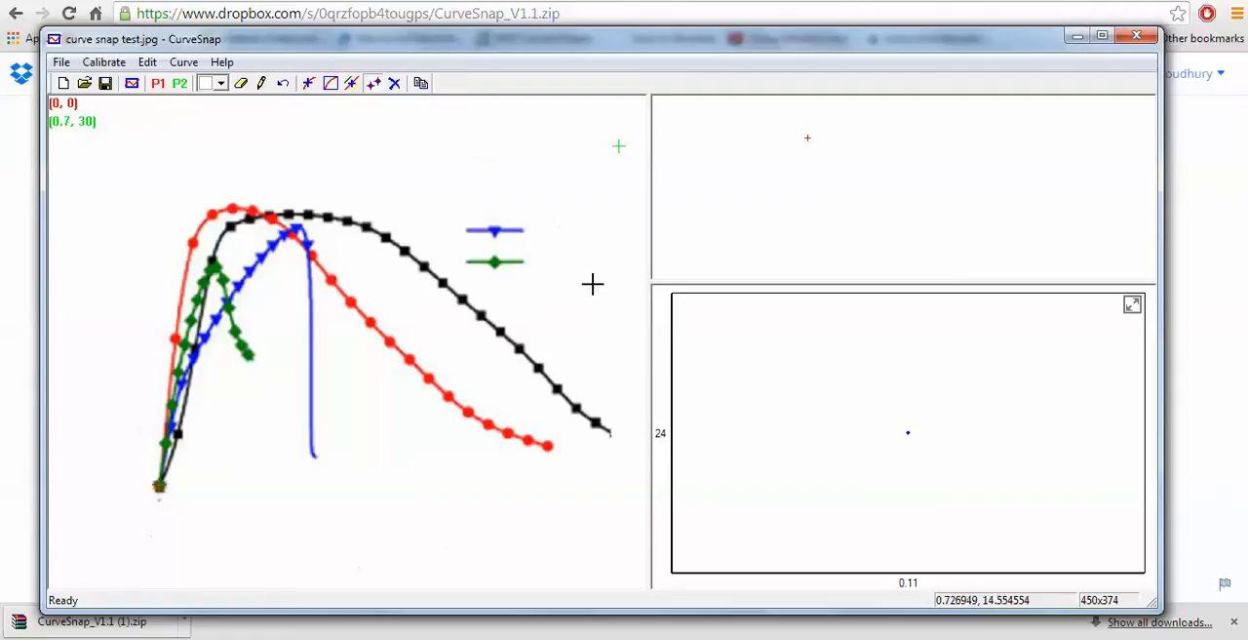
pyautogui.click(394, 85)
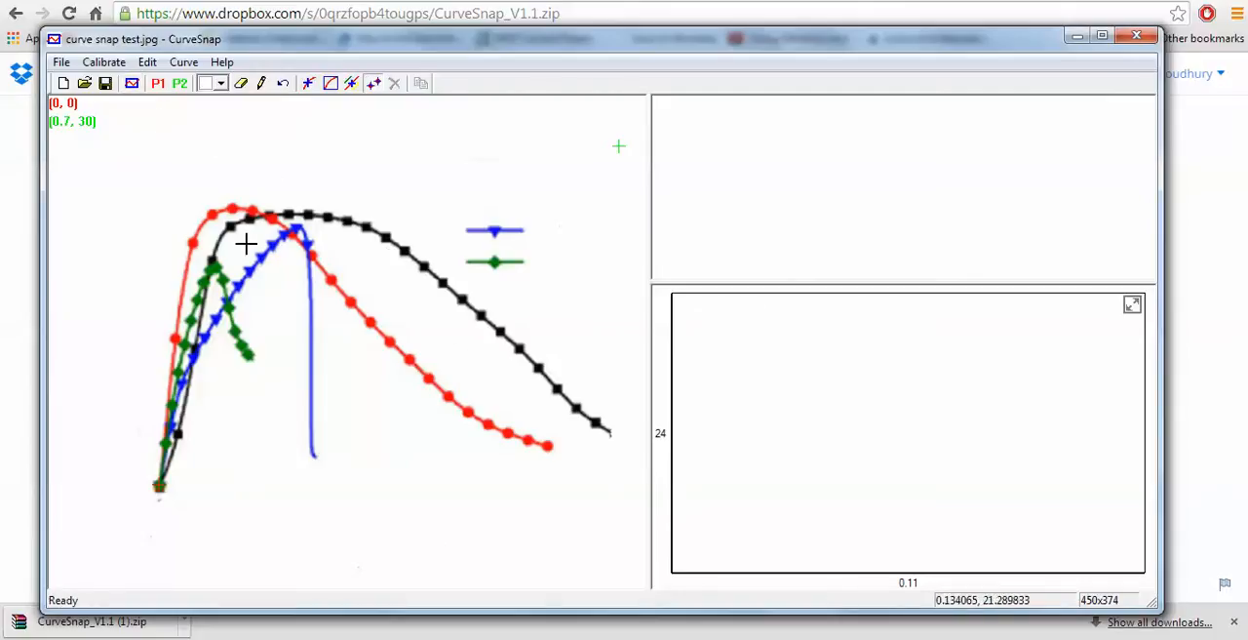
# - Reset the graph image to its state before erasing
pyautogui.click(103, 64)
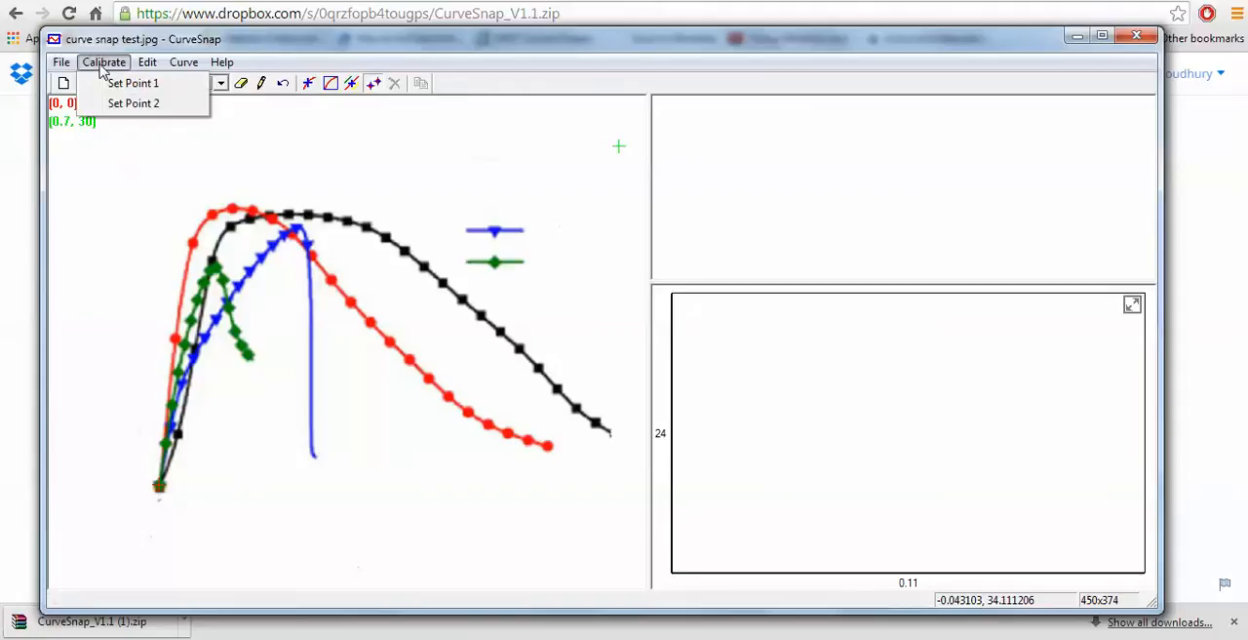
pyautogui.moveTo(144, 63)
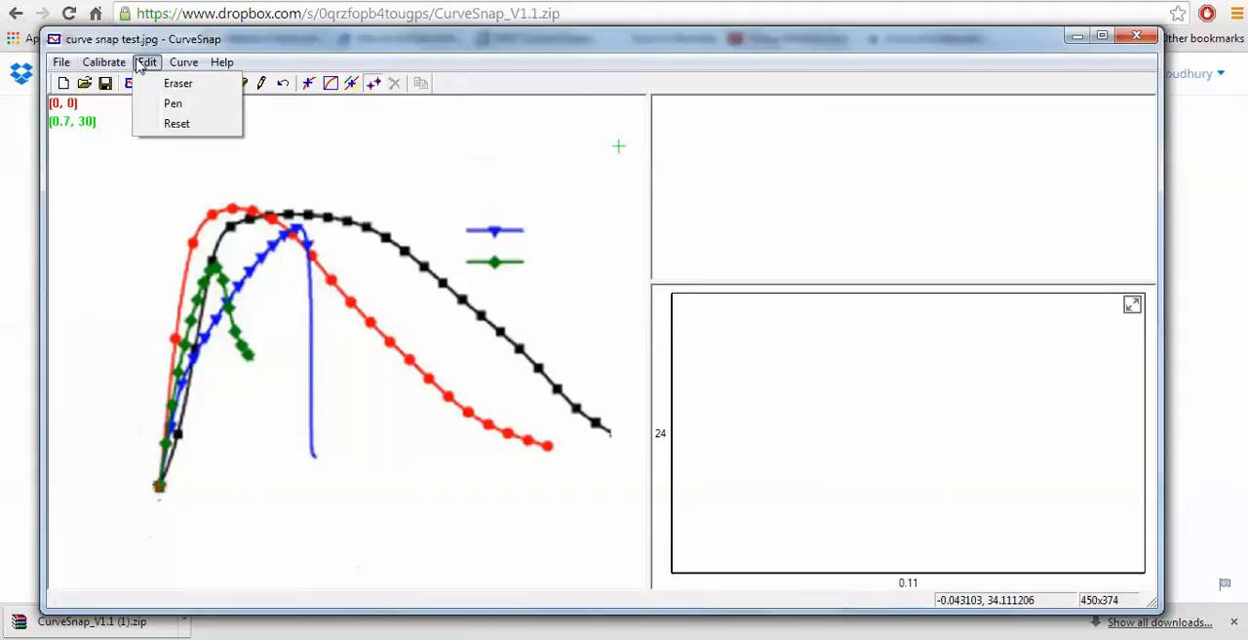
pyautogui.click(176, 123)
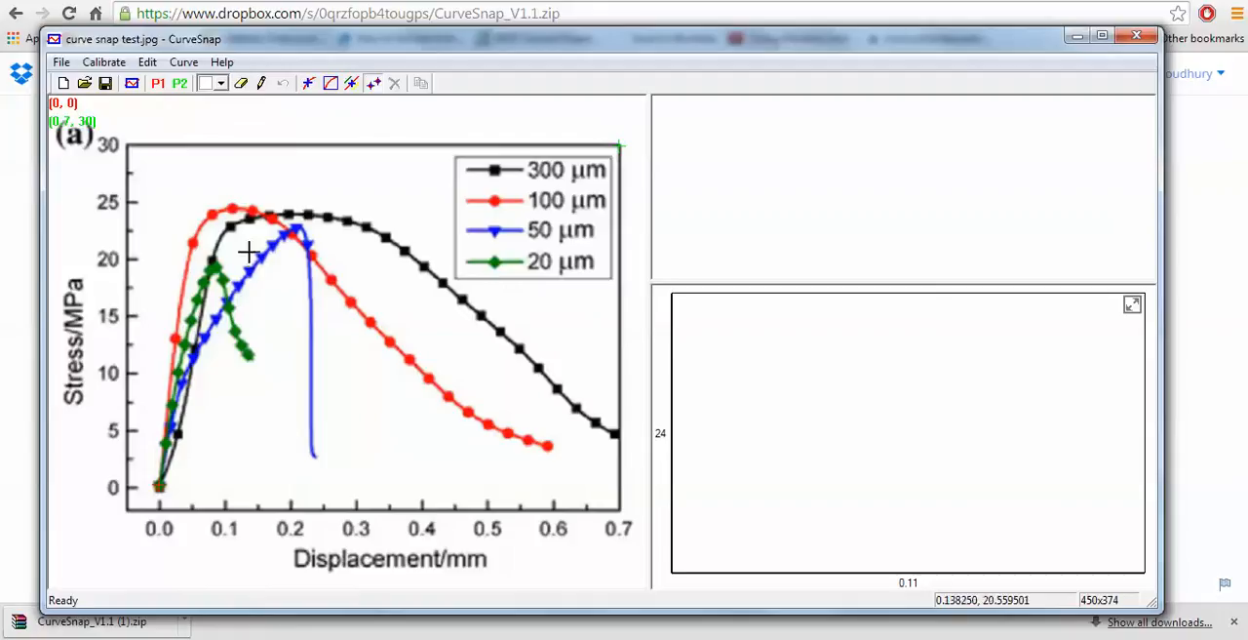
# - Set calibration point 1 at the plot frame's lower-left corner, nudge it onto the line intersection, and accept coordinates x 0, y 0
pyautogui.click(159, 86)
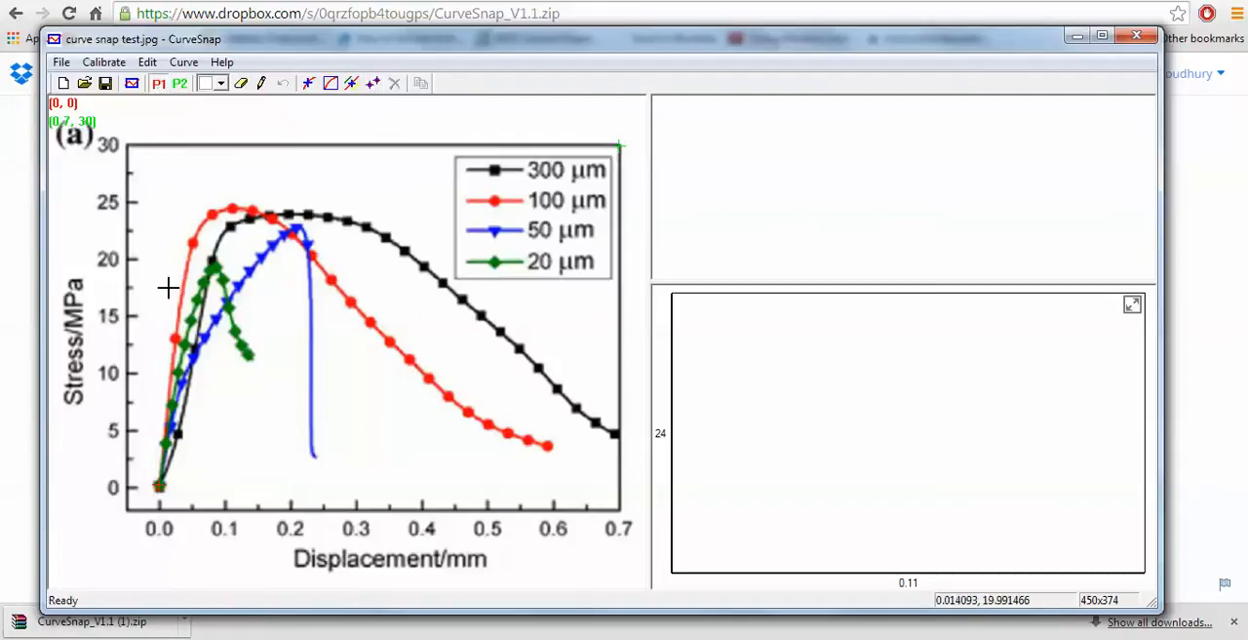
pyautogui.click(127, 510)
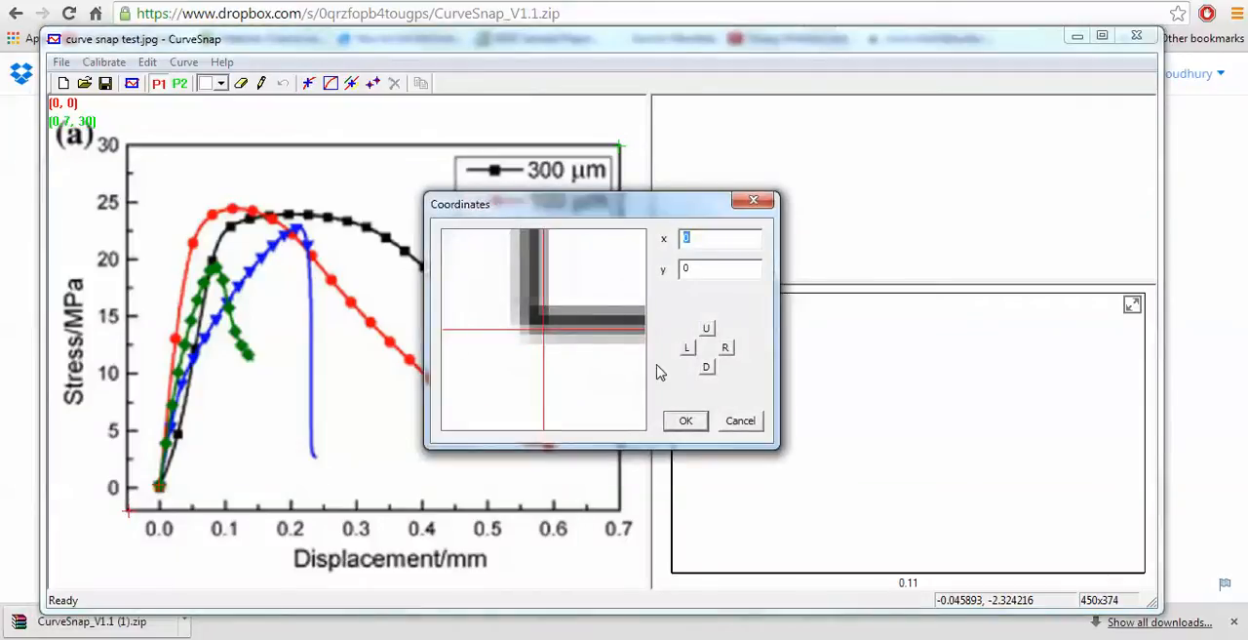
pyautogui.click(687, 349)
pyautogui.click(707, 329)
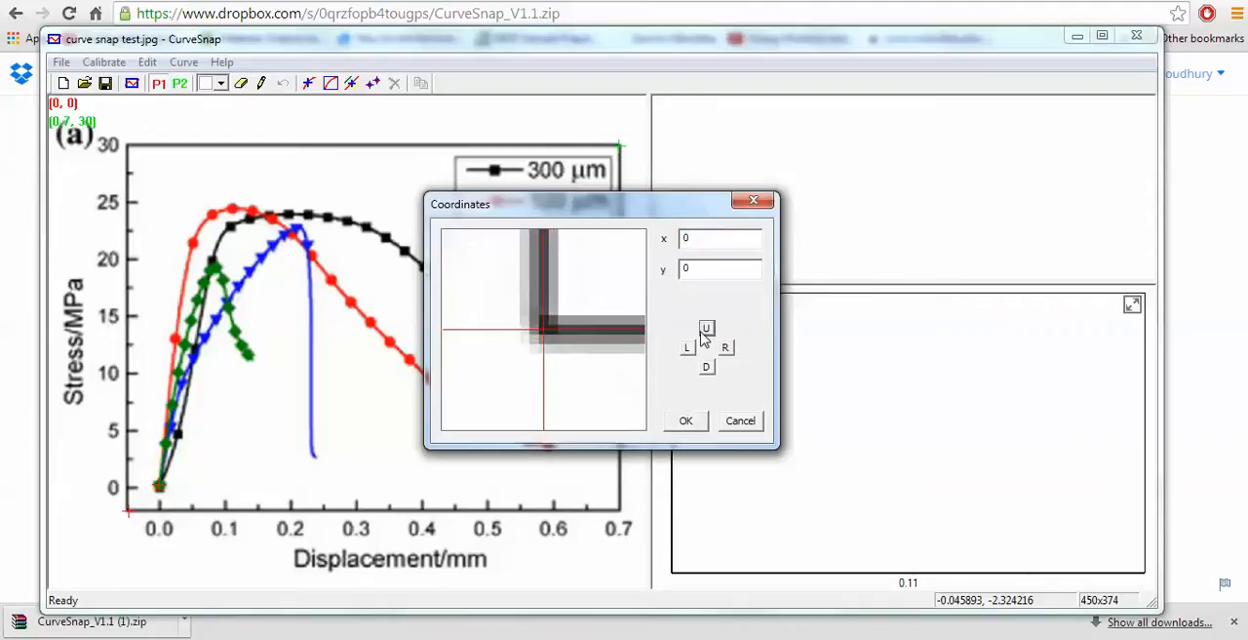
pyautogui.click(675, 425)
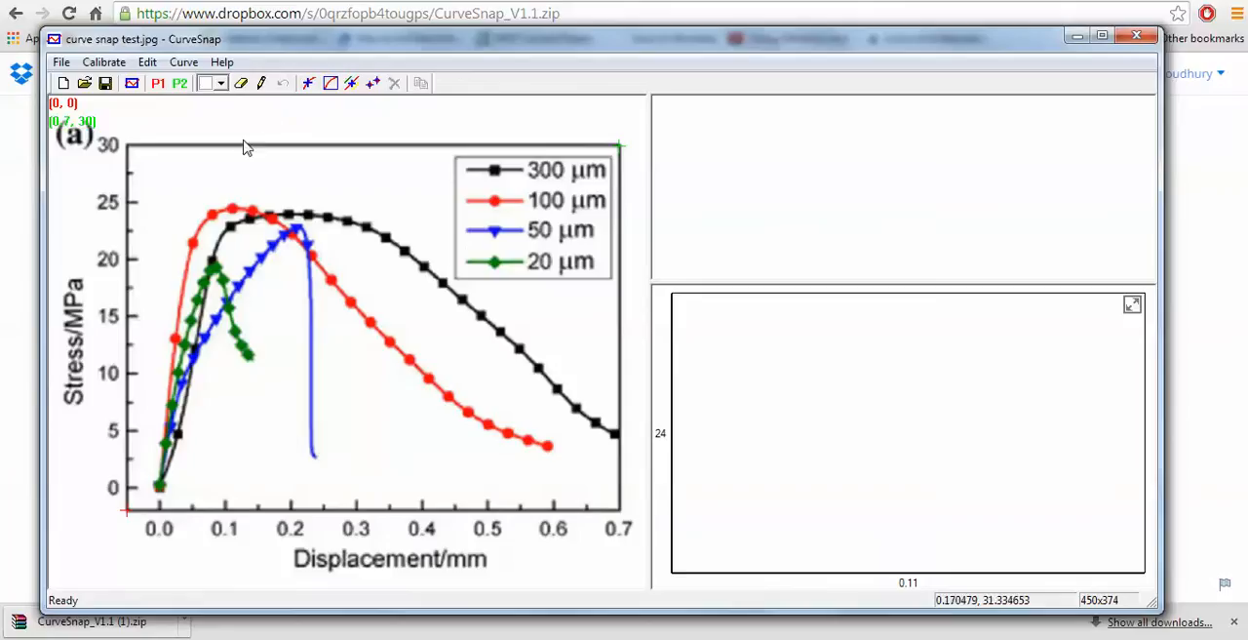
# - Bring up the save dialog for the graph image and cancel it
pyautogui.click(107, 84)
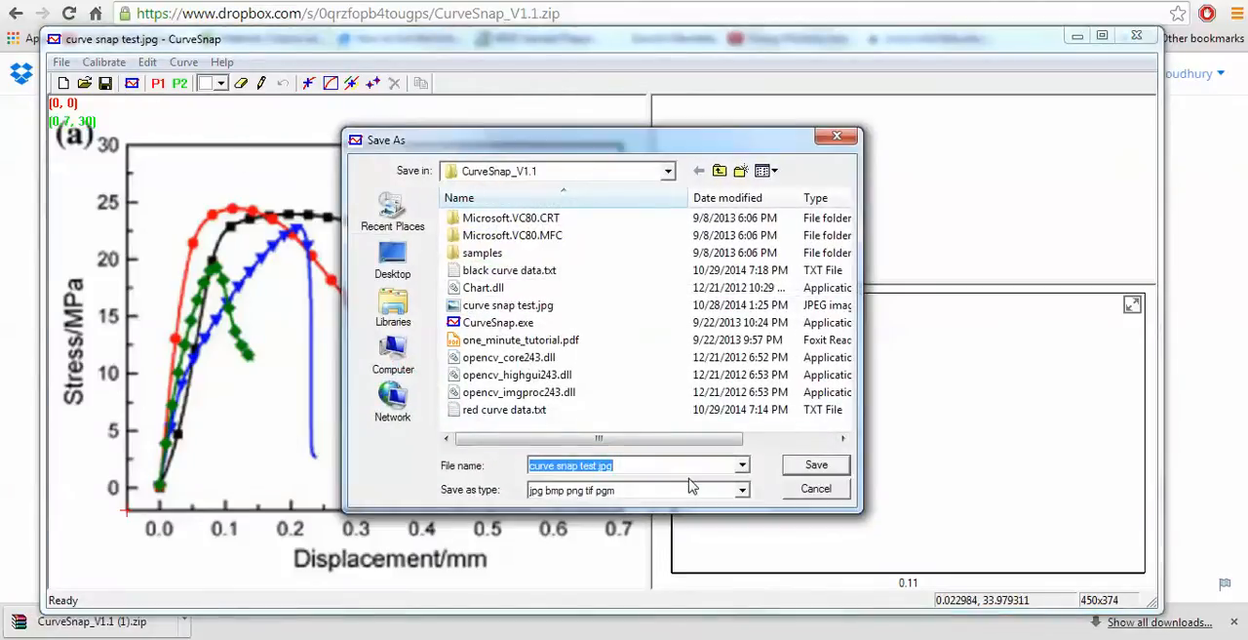
pyautogui.click(817, 490)
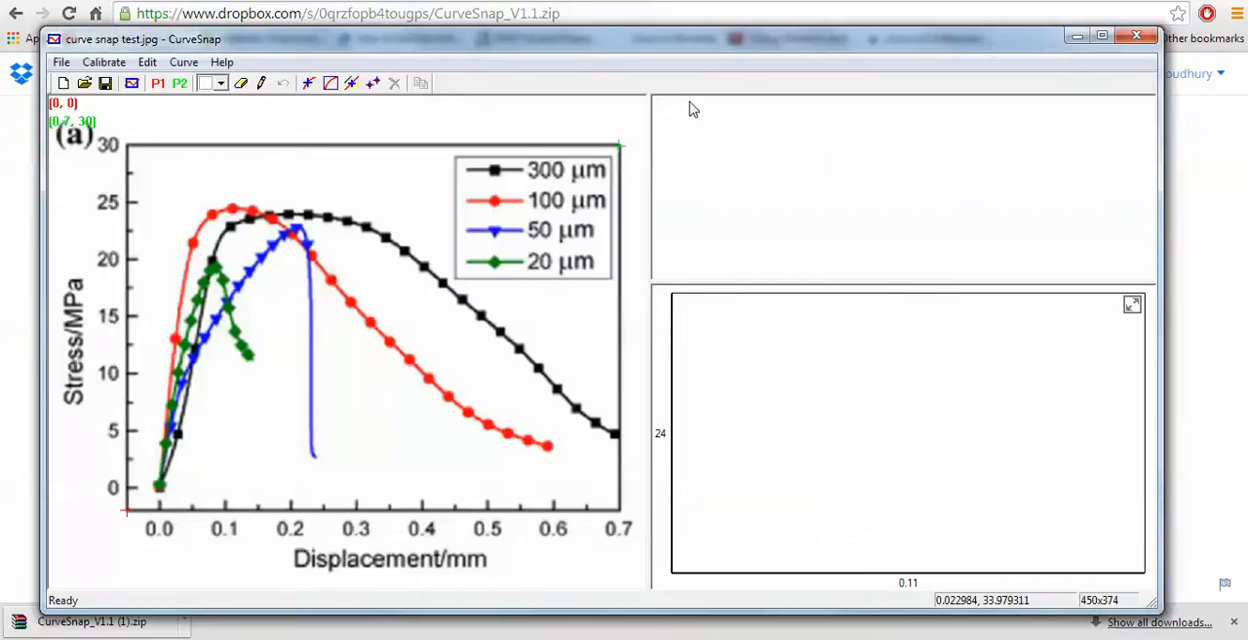
# - Minimize CurveSnap, start Excel 2013 and maximize its window with a blank workbook
pyautogui.click(1076, 39)
pyautogui.press('super')
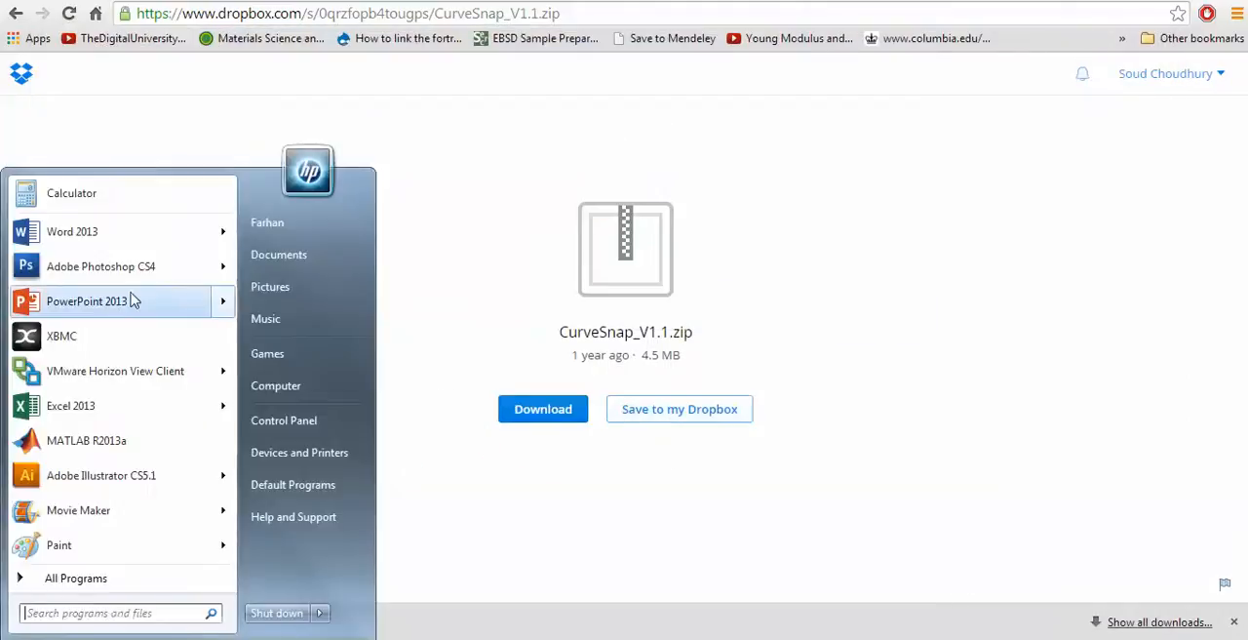
pyautogui.click(85, 405)
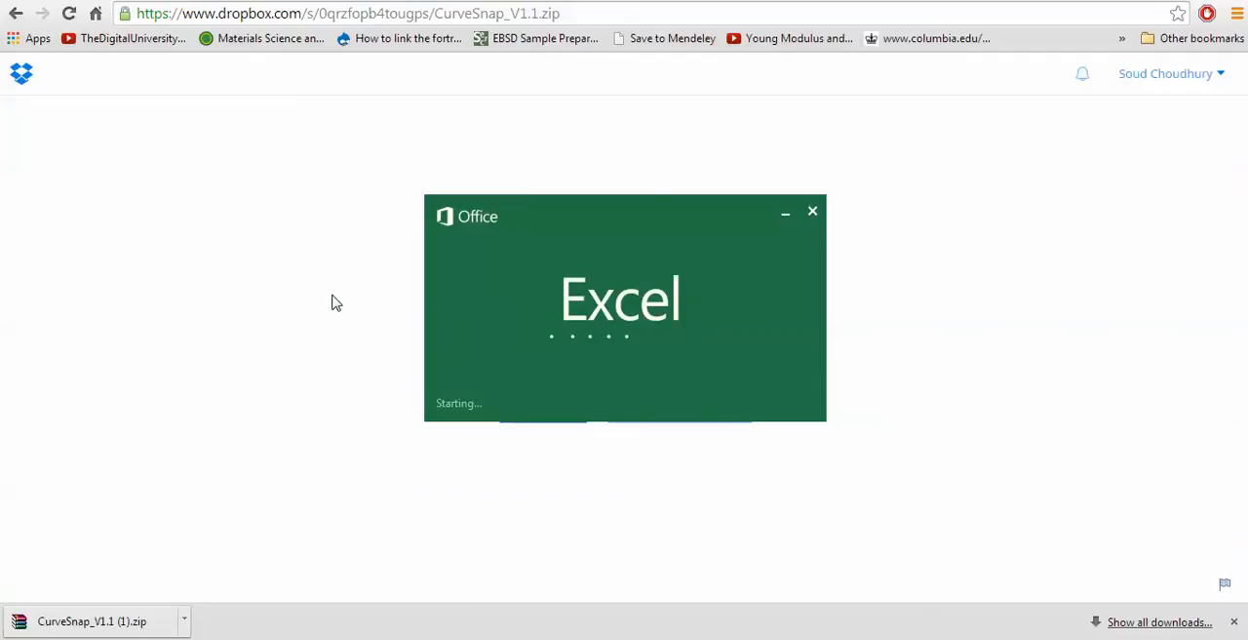
pyautogui.click(1027, 439)
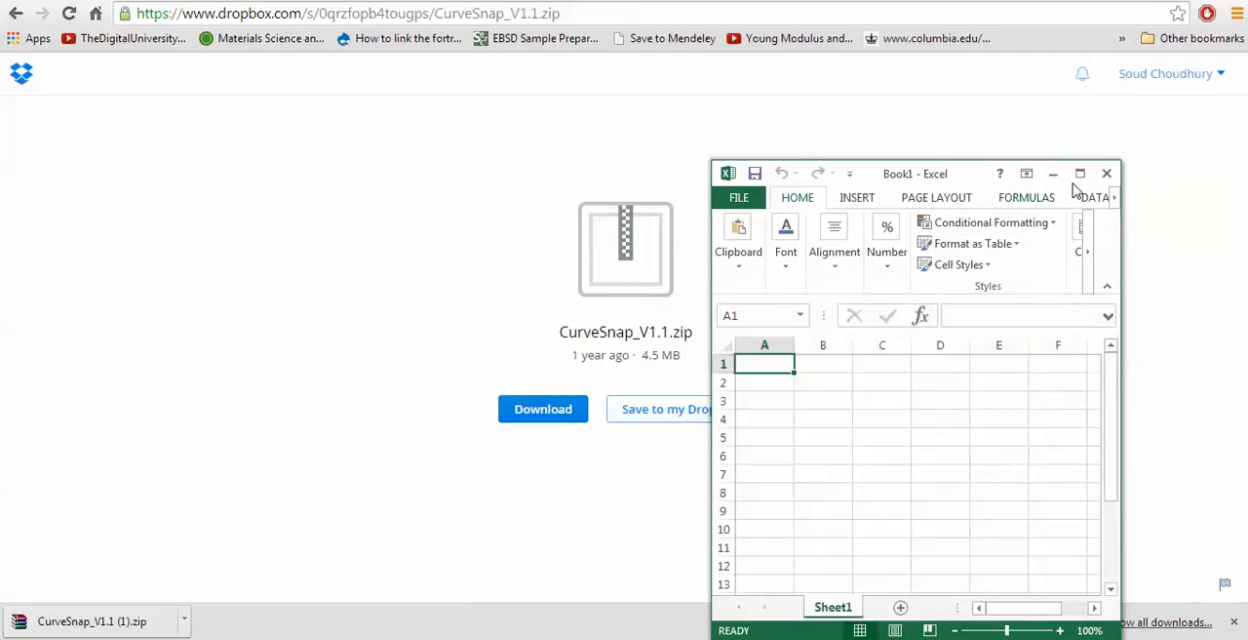
pyautogui.click(1080, 173)
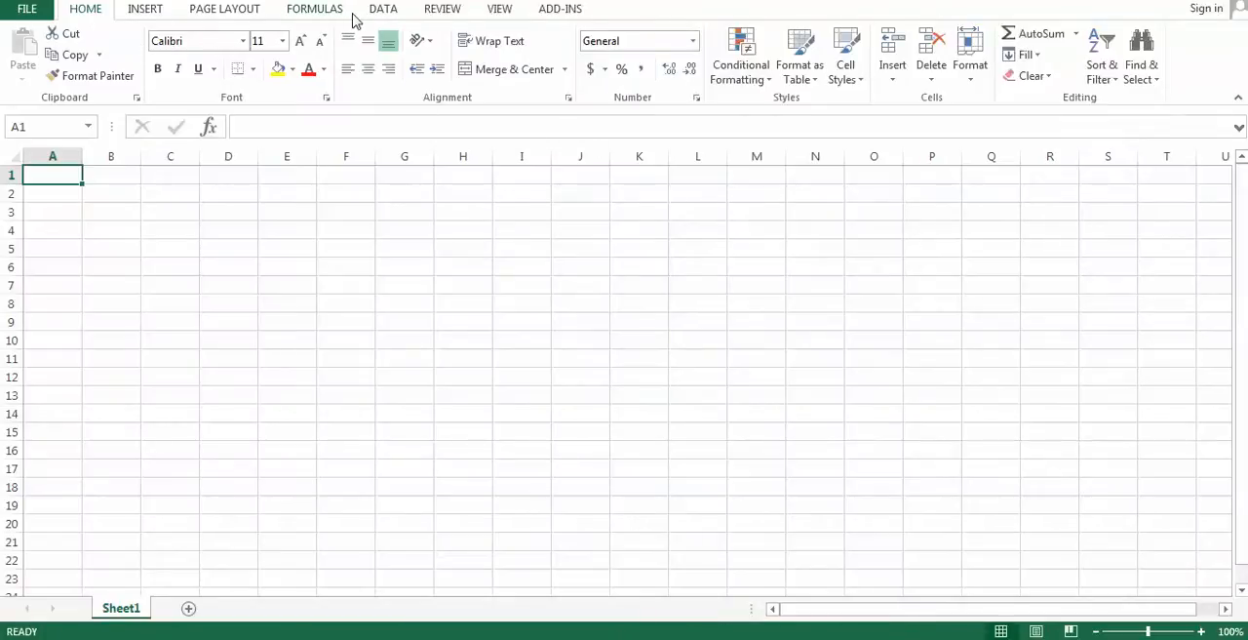
# - Start a text import of red curve data.txt from the CurveSnap_V1.1 folder on the Desktop
pyautogui.click(382, 12)
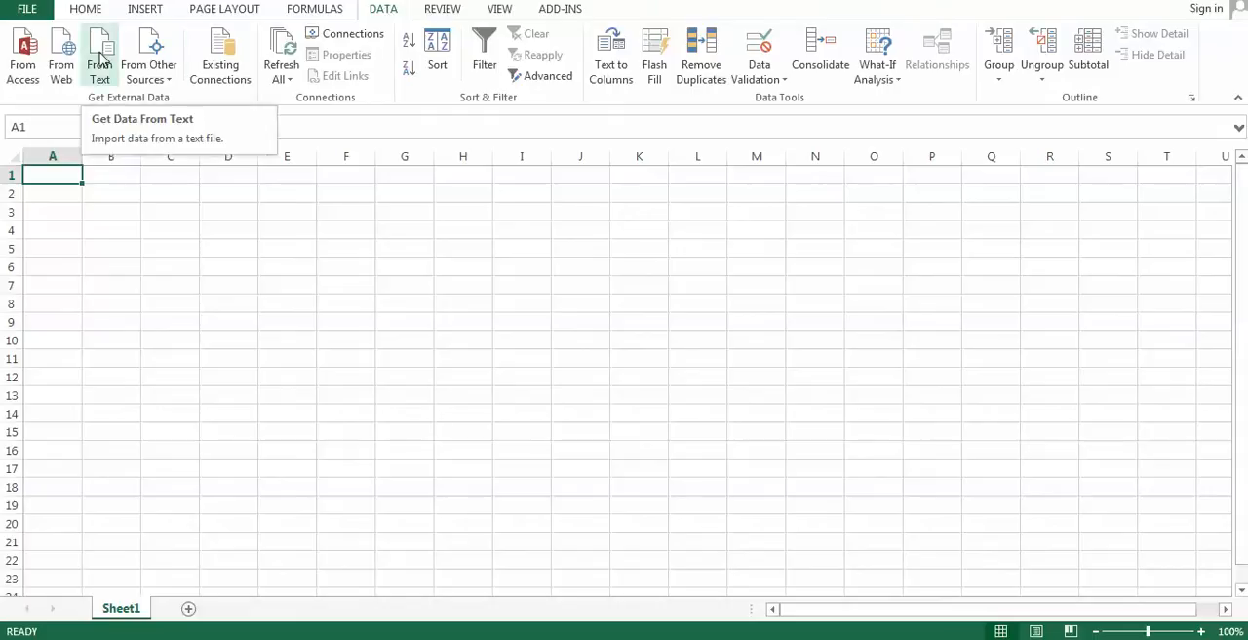
pyautogui.click(102, 59)
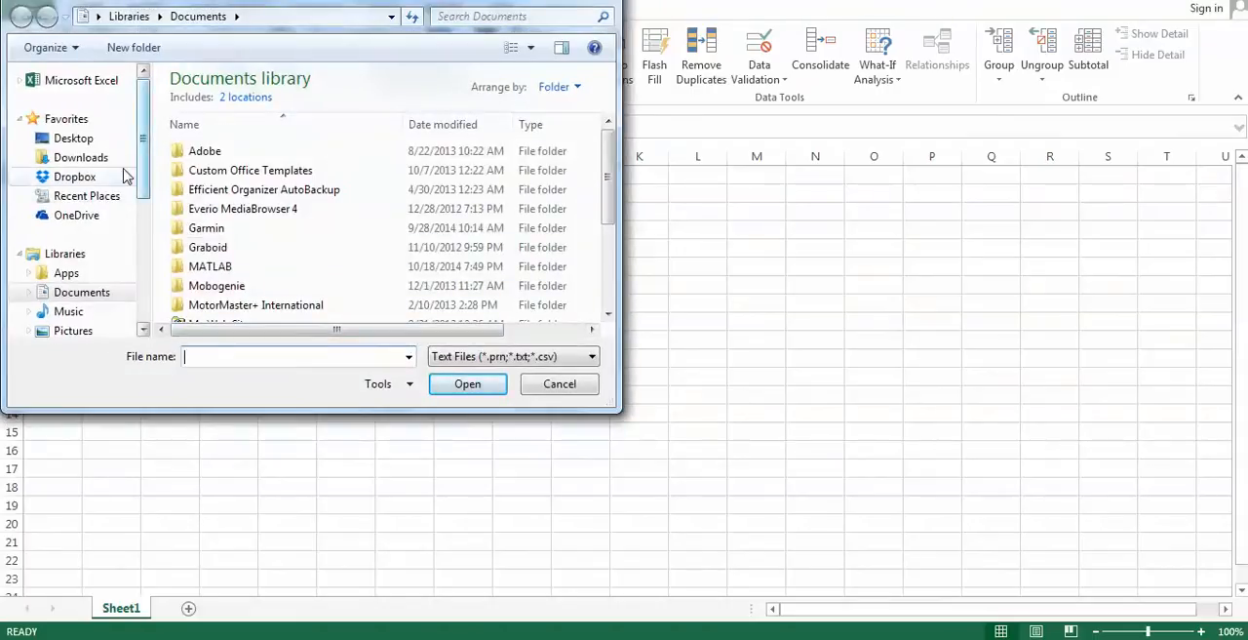
pyautogui.click(60, 138)
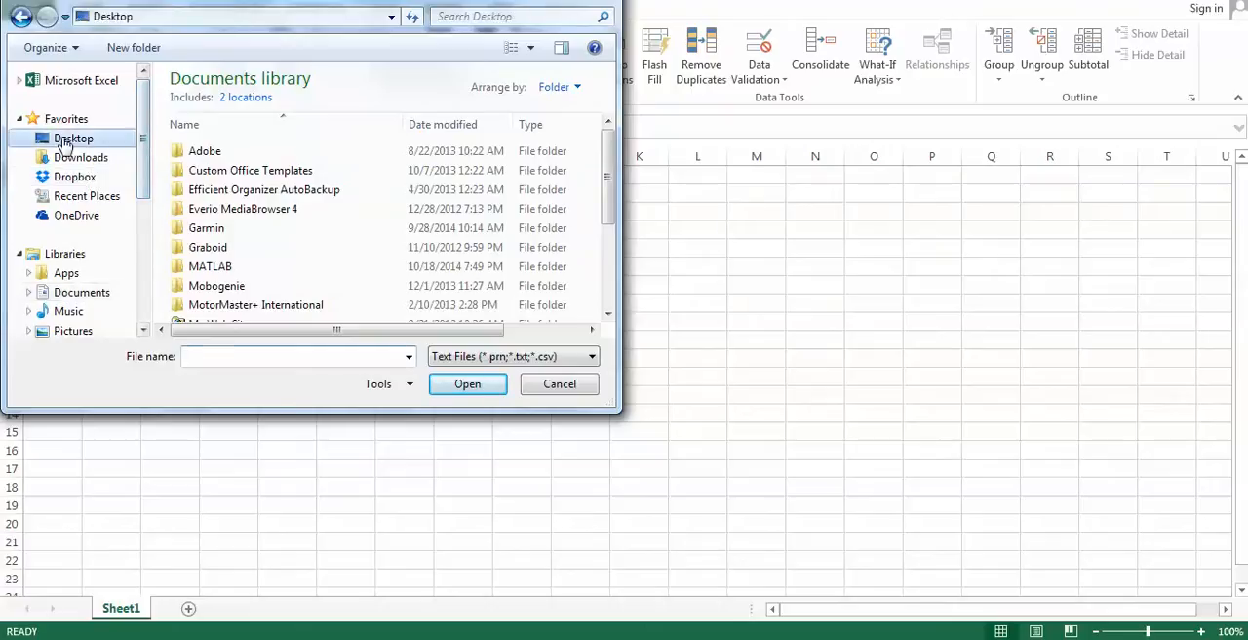
pyautogui.press('c')
pyautogui.press('c')
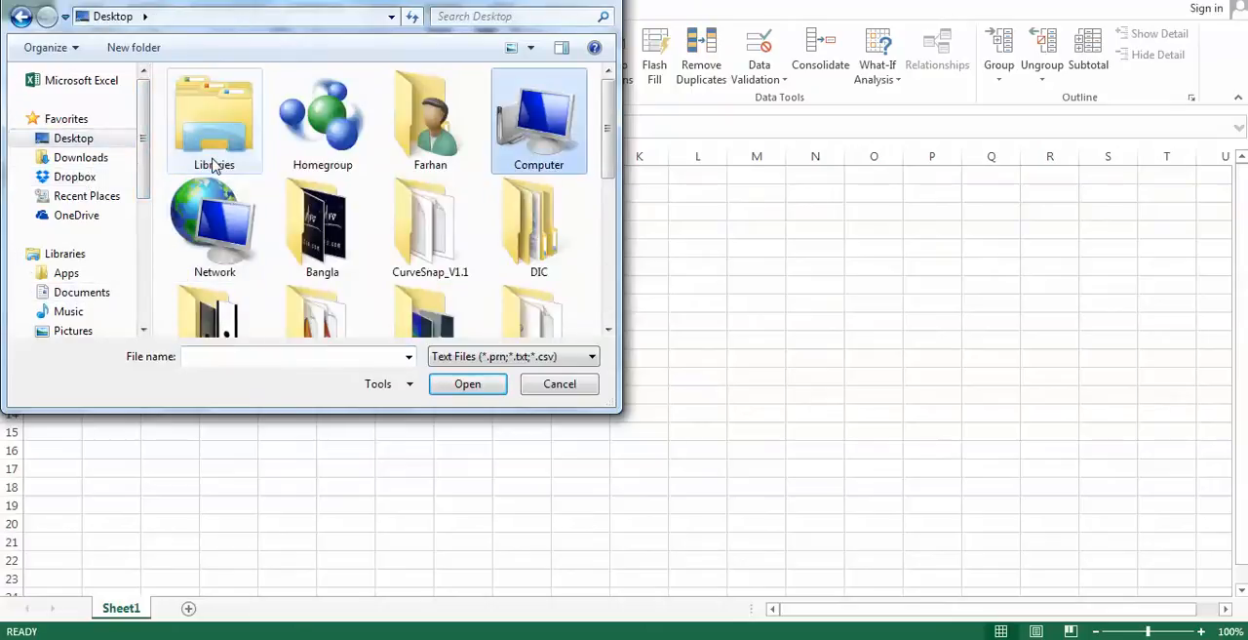
pyautogui.press('Return')
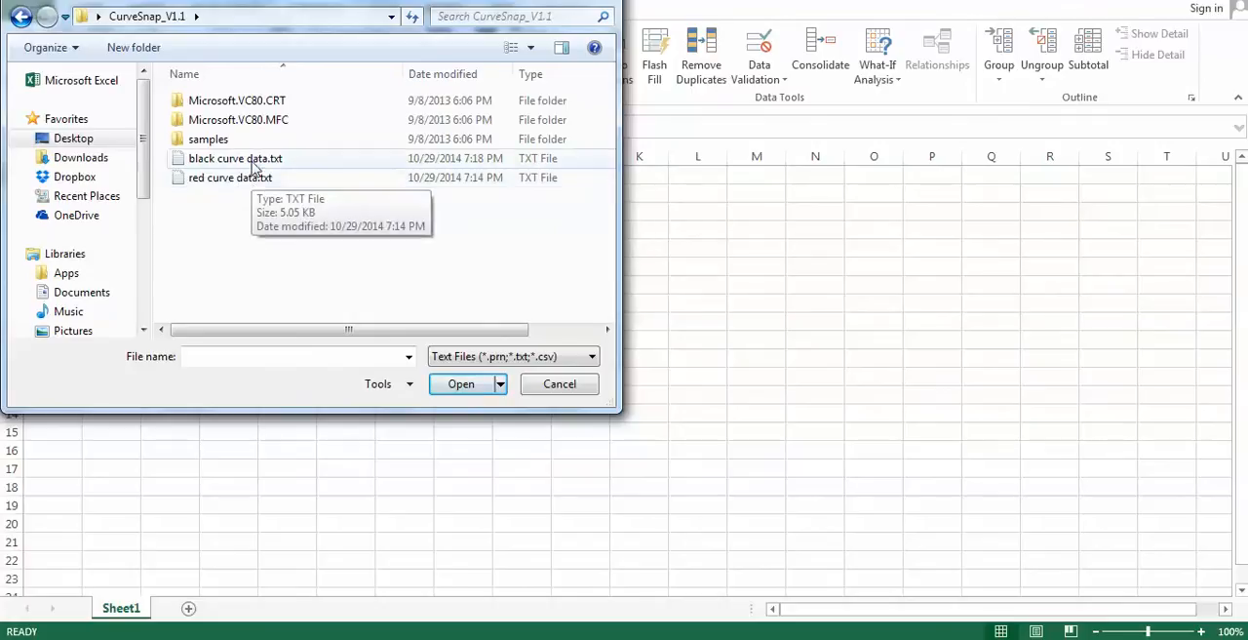
pyautogui.click(251, 181)
pyautogui.click(475, 386)
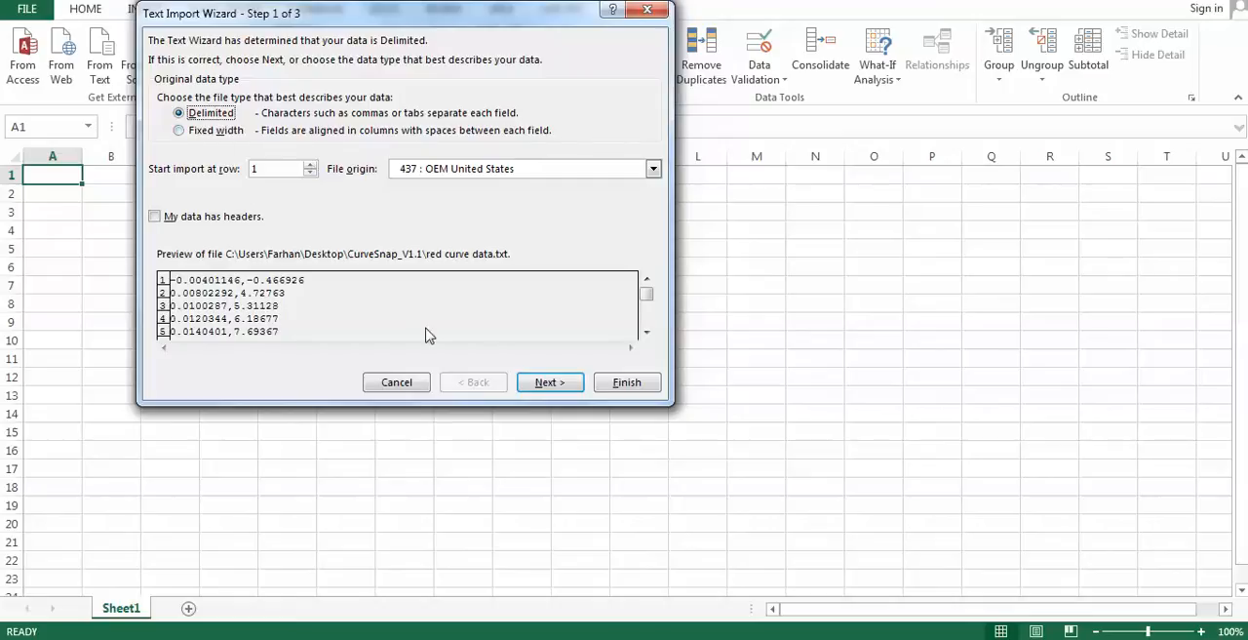
# - Import the delimited file with comma added as a delimiter and General column format, placing the data at cell A1 of the existing worksheet
pyautogui.click(546, 383)
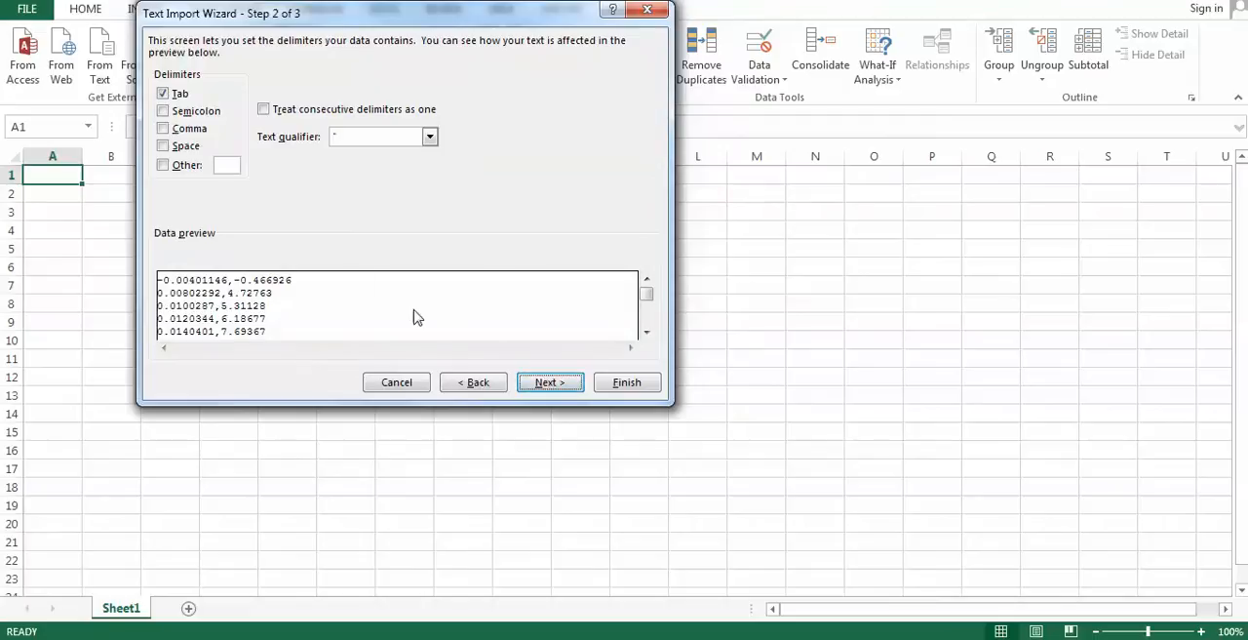
pyautogui.click(162, 128)
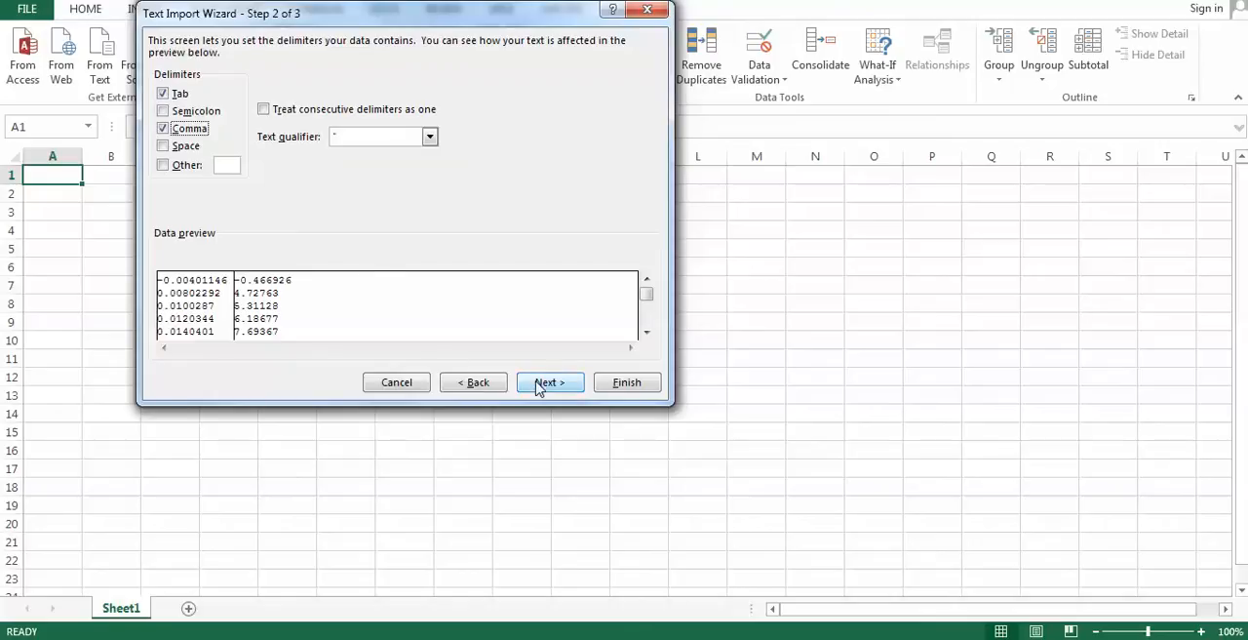
pyautogui.click(546, 382)
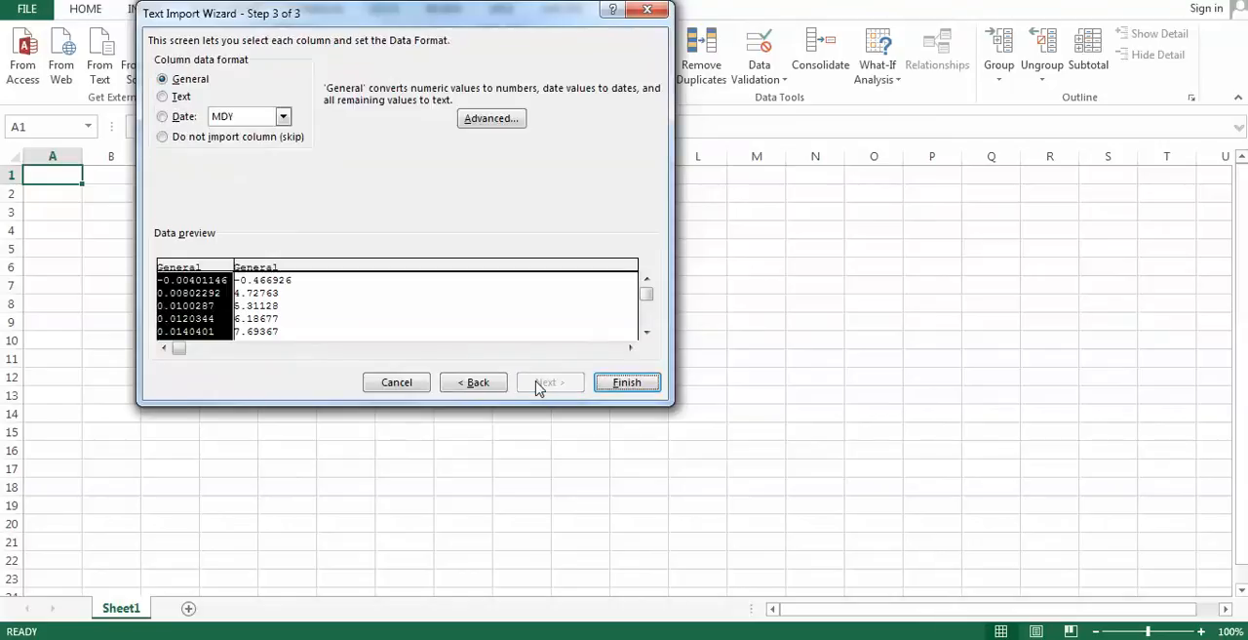
pyautogui.click(628, 384)
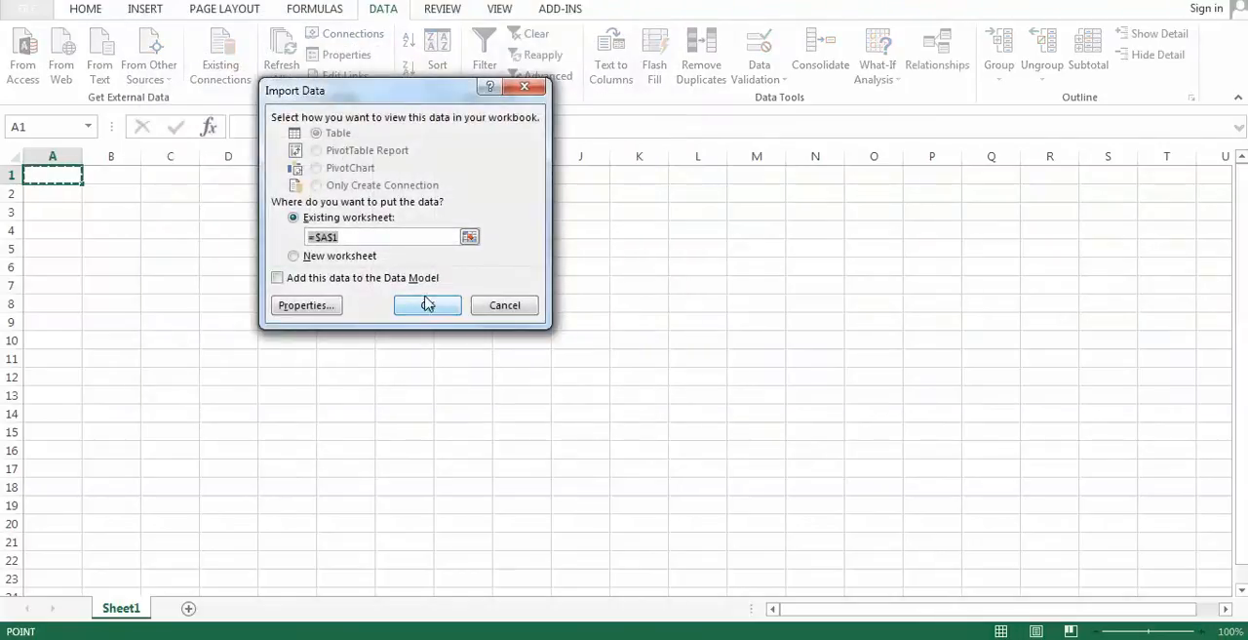
pyautogui.click(419, 303)
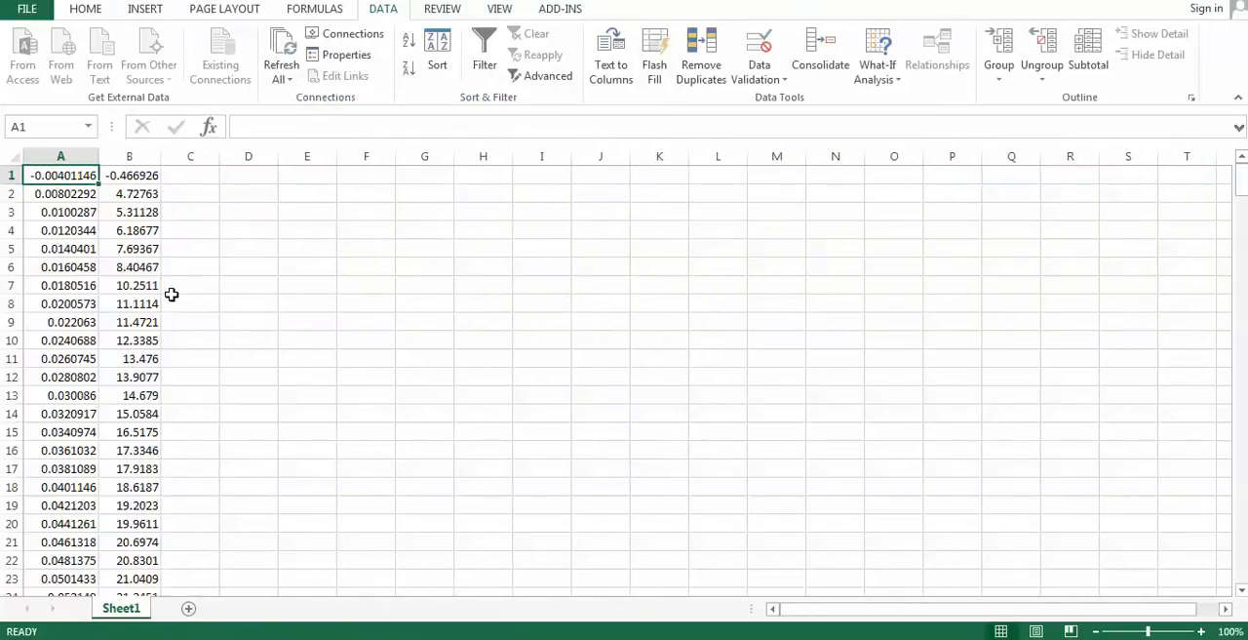
# - Plot the imported data in A1:B288 as a scatter chart with smooth lines and markers, and enlarge the chart
pyautogui.scroll(-20, 169, 270)
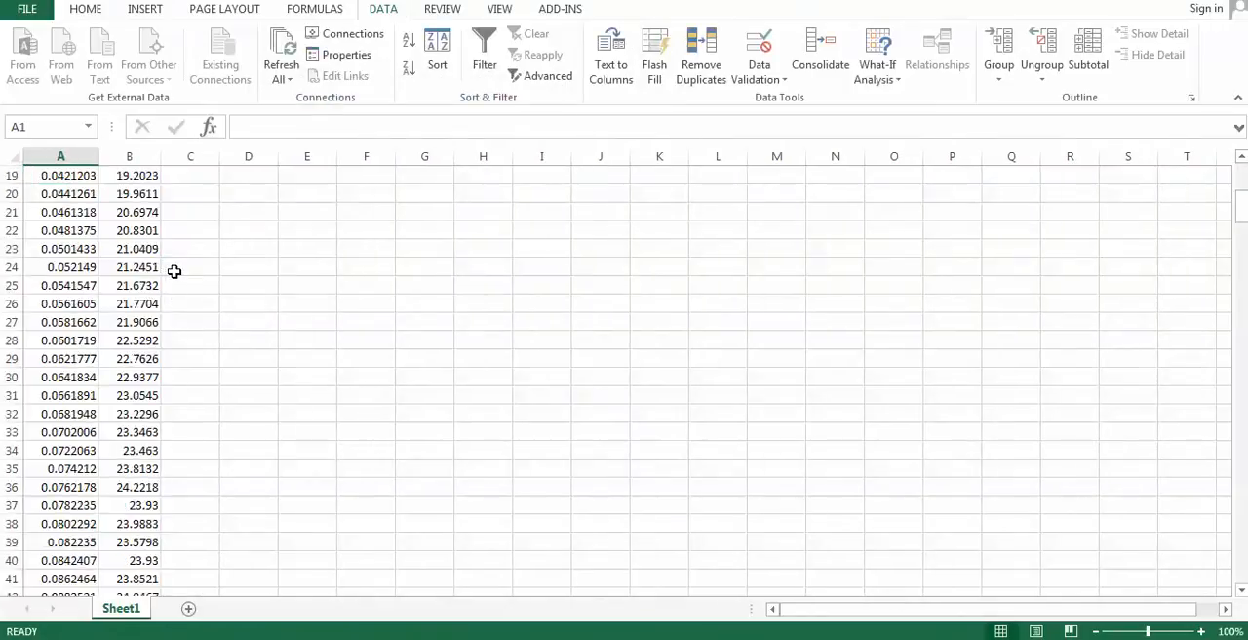
pyautogui.scroll(-20, 175, 269)
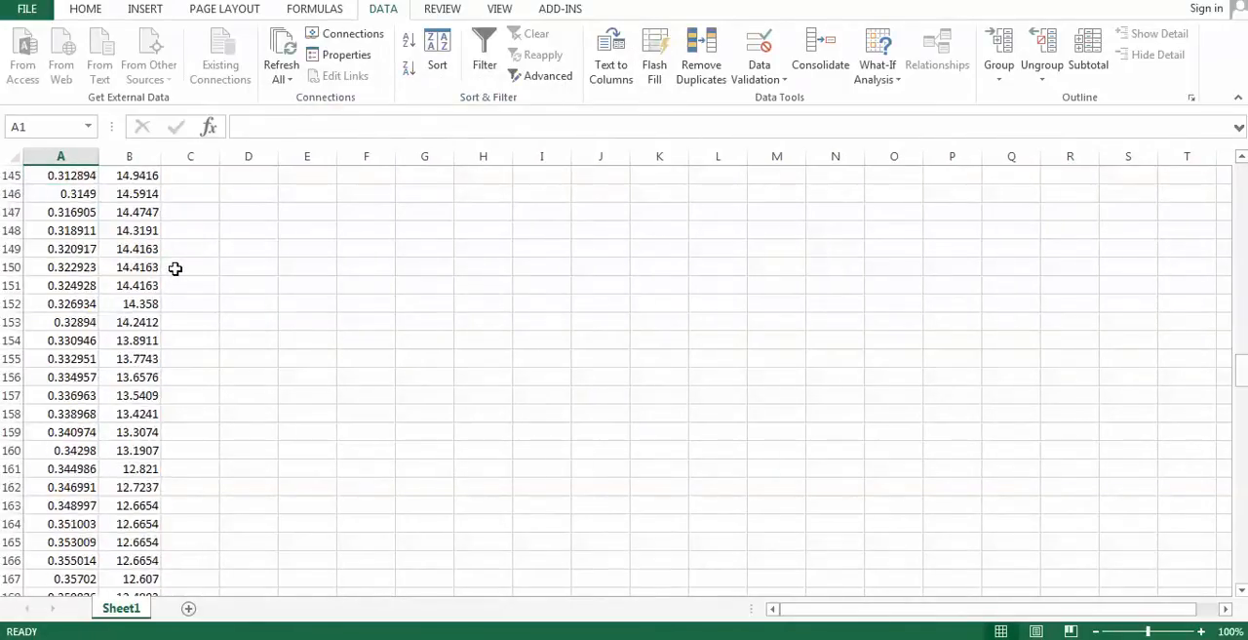
pyautogui.scroll(-15, 177, 262)
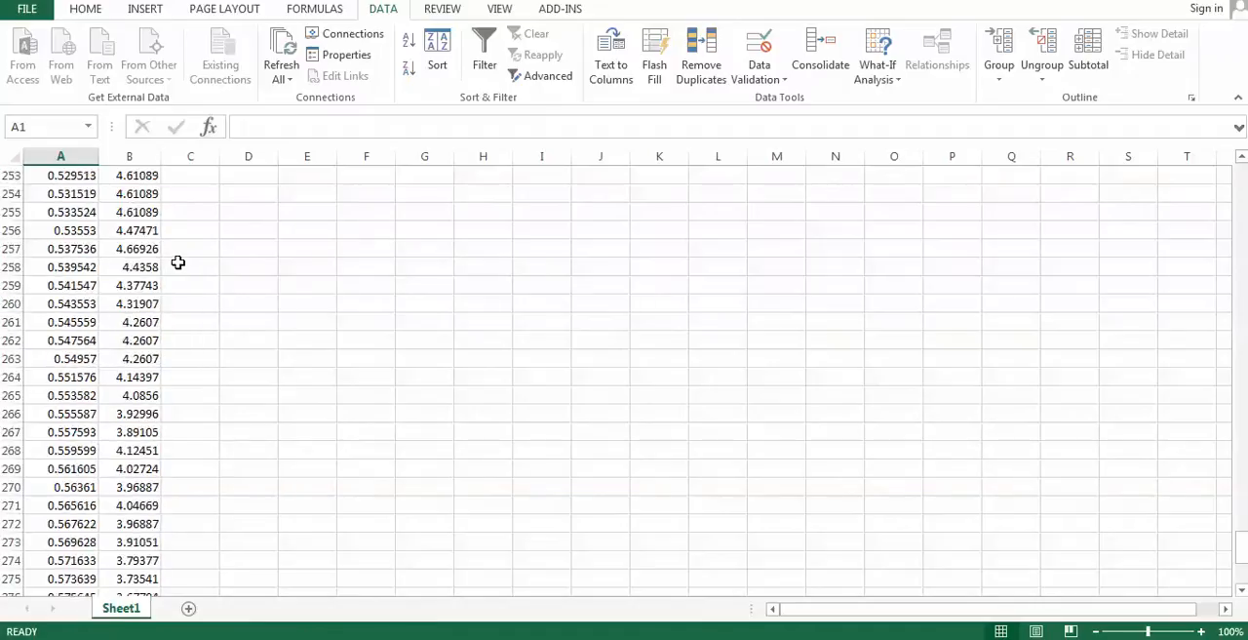
pyautogui.scroll(20, 177, 263)
pyautogui.scroll(20, 177, 263)
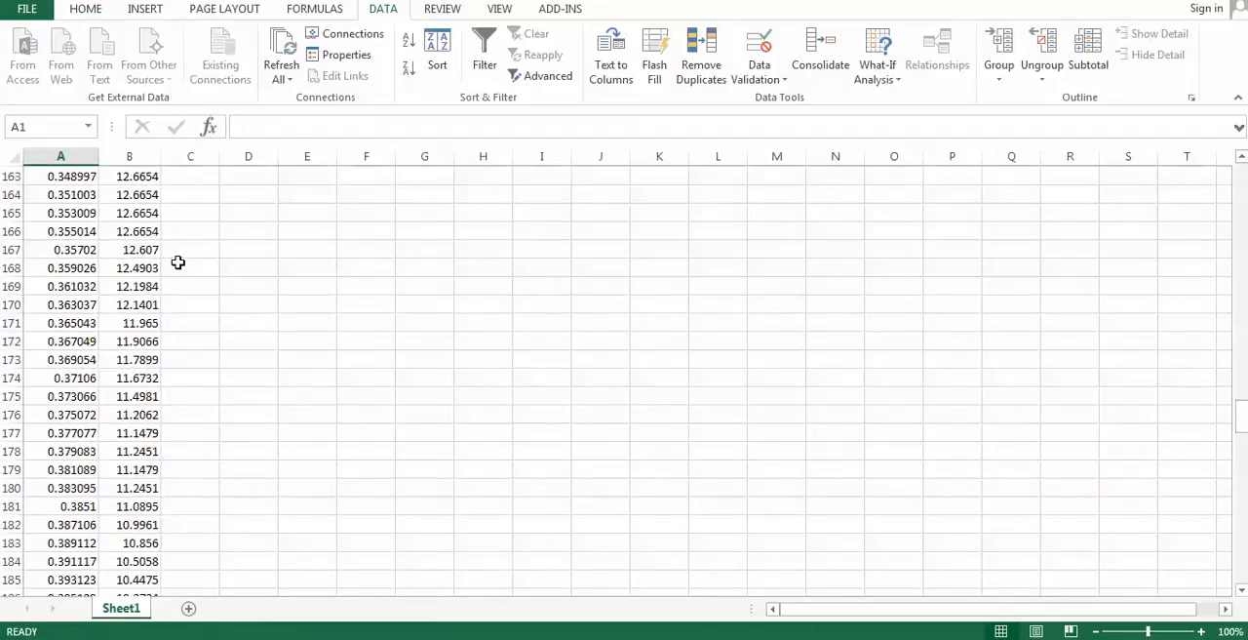
pyautogui.scroll(2, 177, 262)
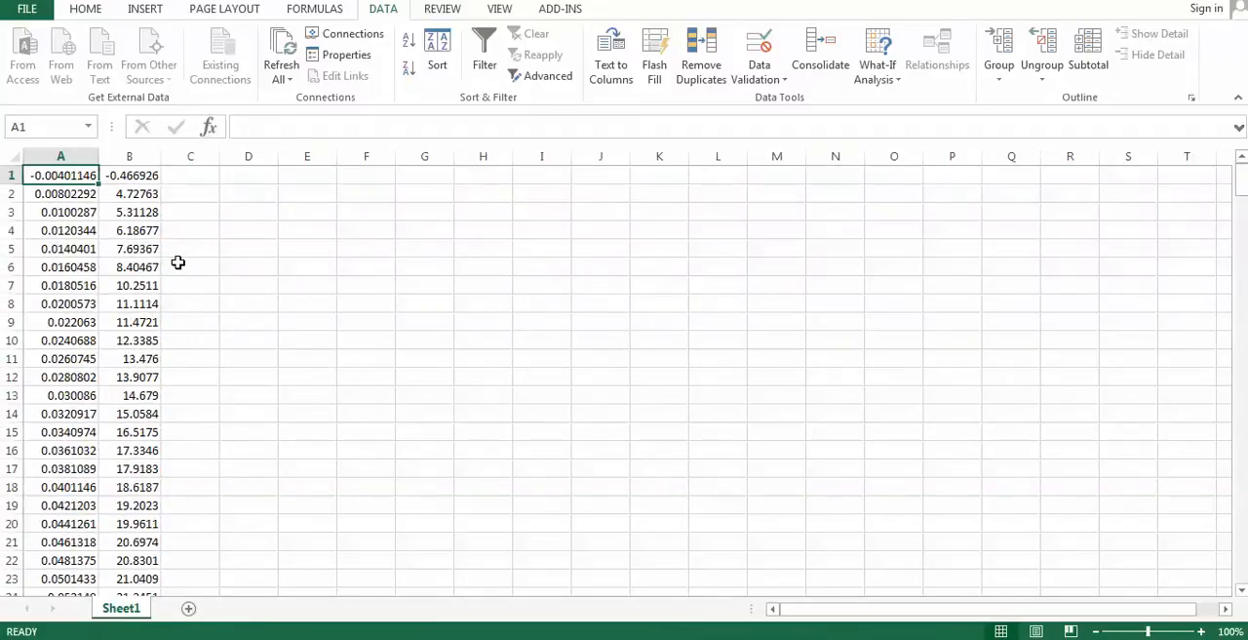
pyautogui.moveTo(74, 182); pyautogui.dragTo(152, 577)
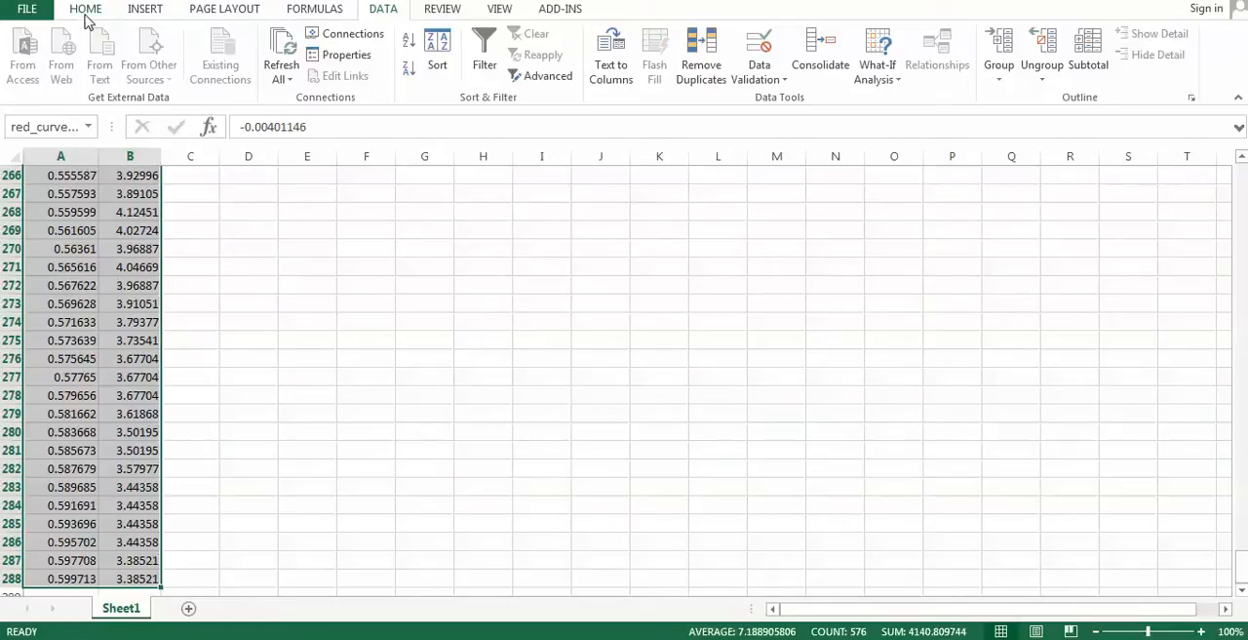
pyautogui.click(146, 9)
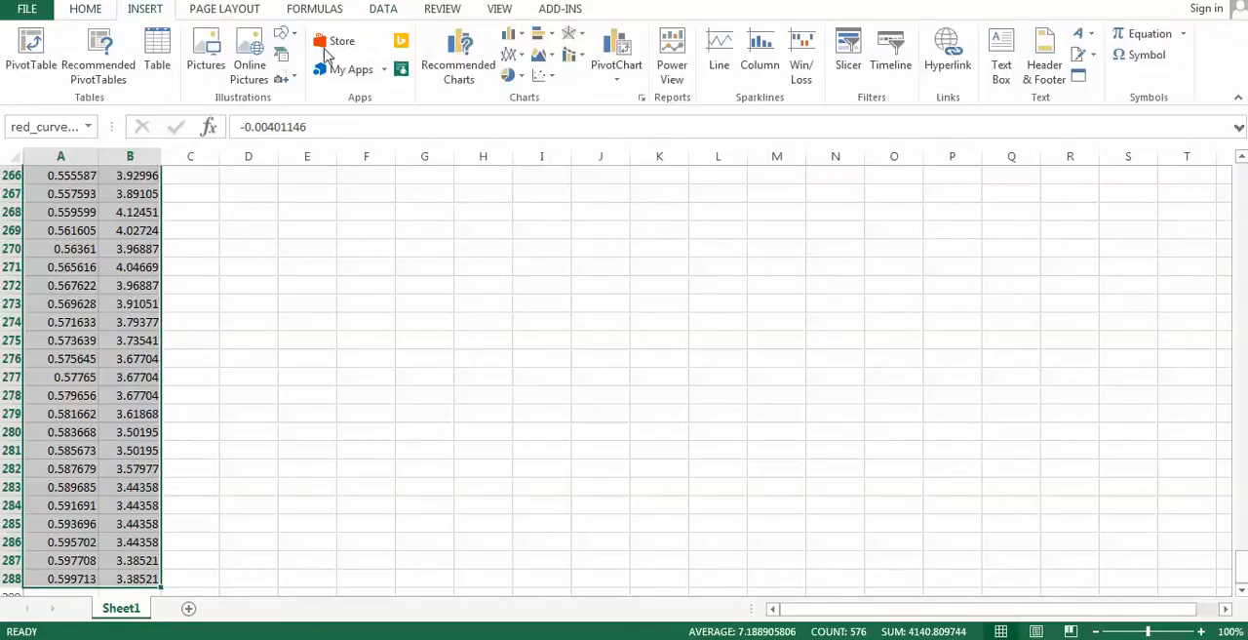
pyautogui.click(544, 78)
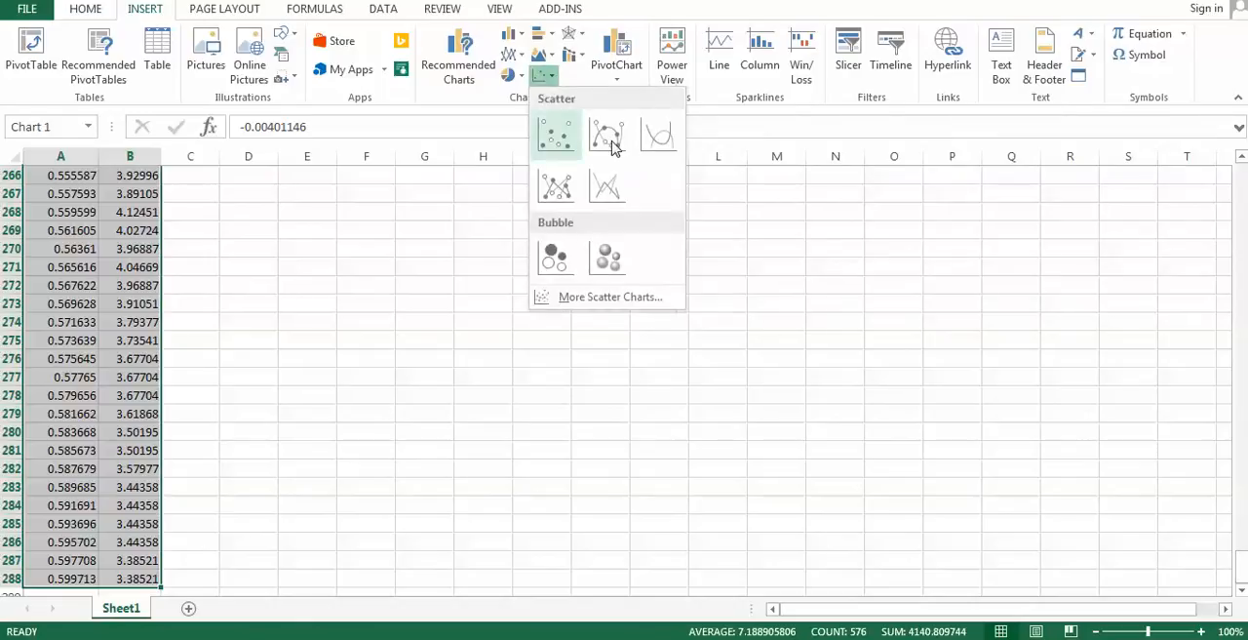
pyautogui.click(612, 145)
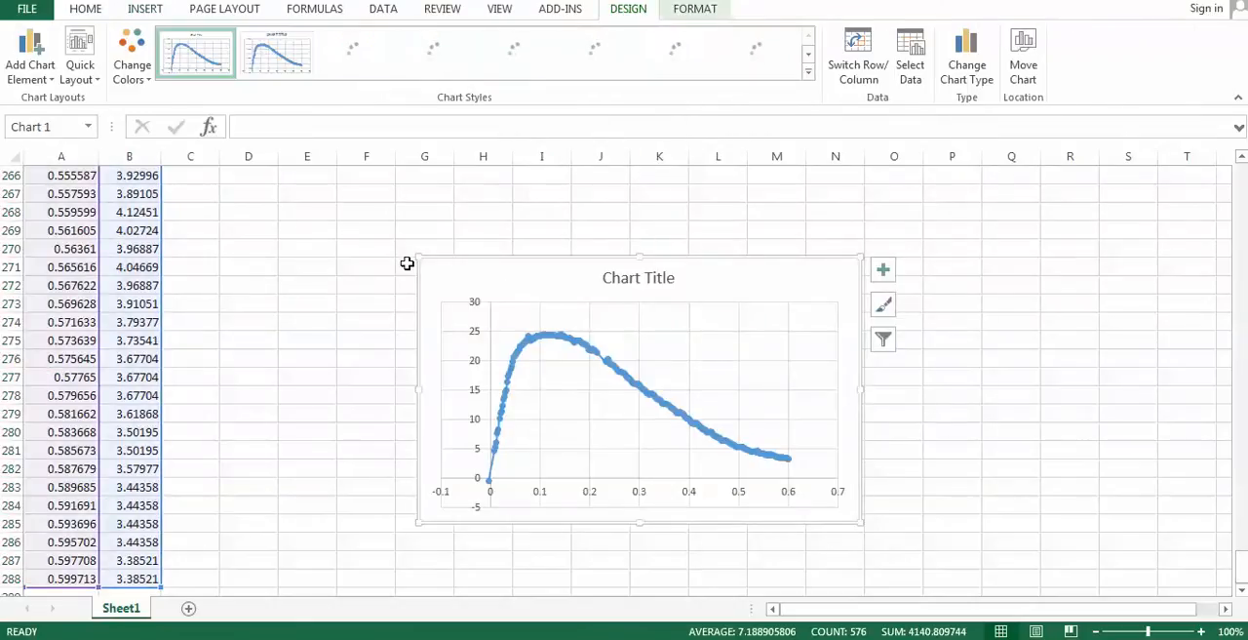
pyautogui.moveTo(413, 256); pyautogui.dragTo(289, 185)
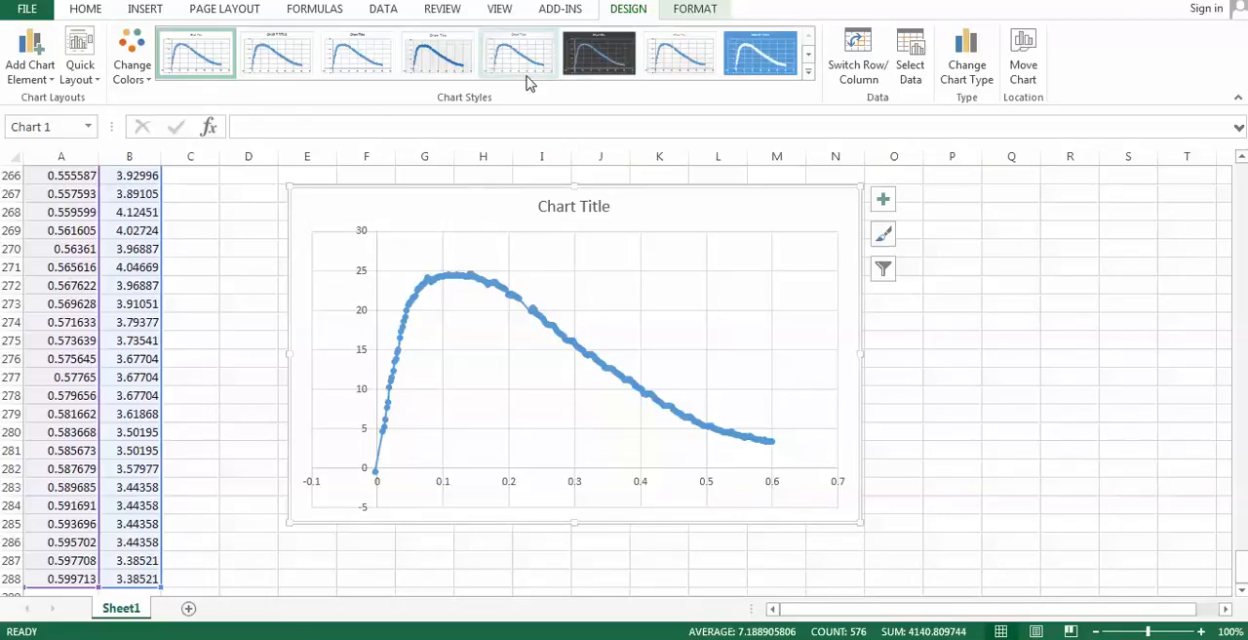
# - Change the chart type to an XY scatter with smooth lines and no markers
pyautogui.click(952, 72)
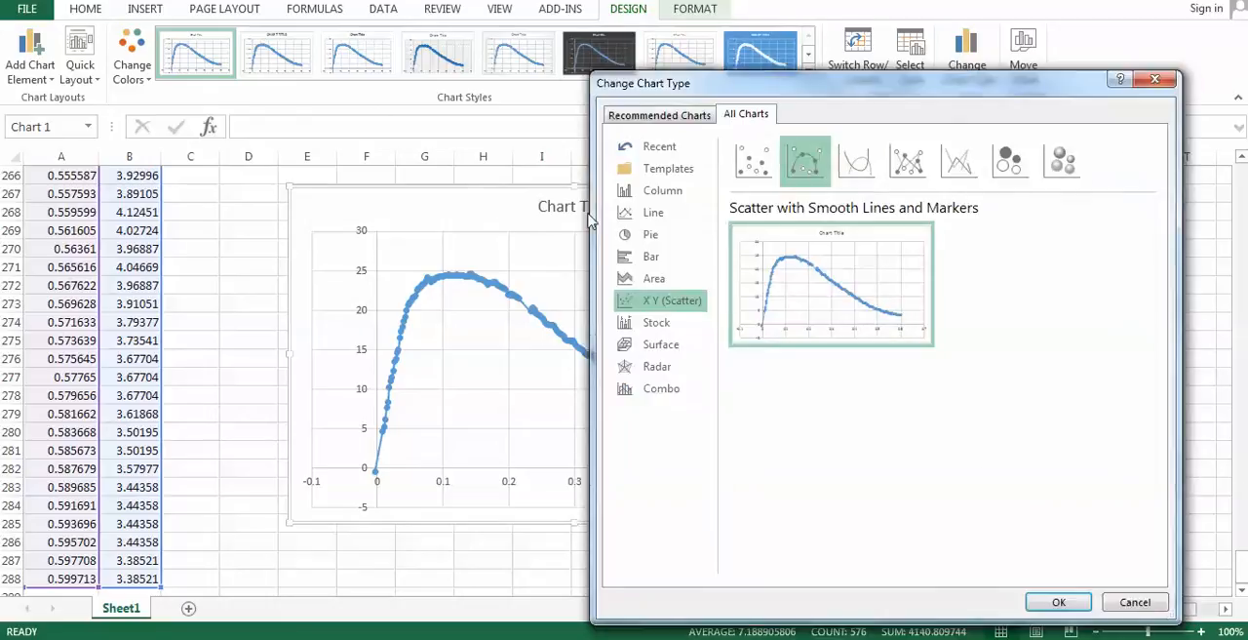
pyautogui.click(857, 181)
pyautogui.click(1055, 601)
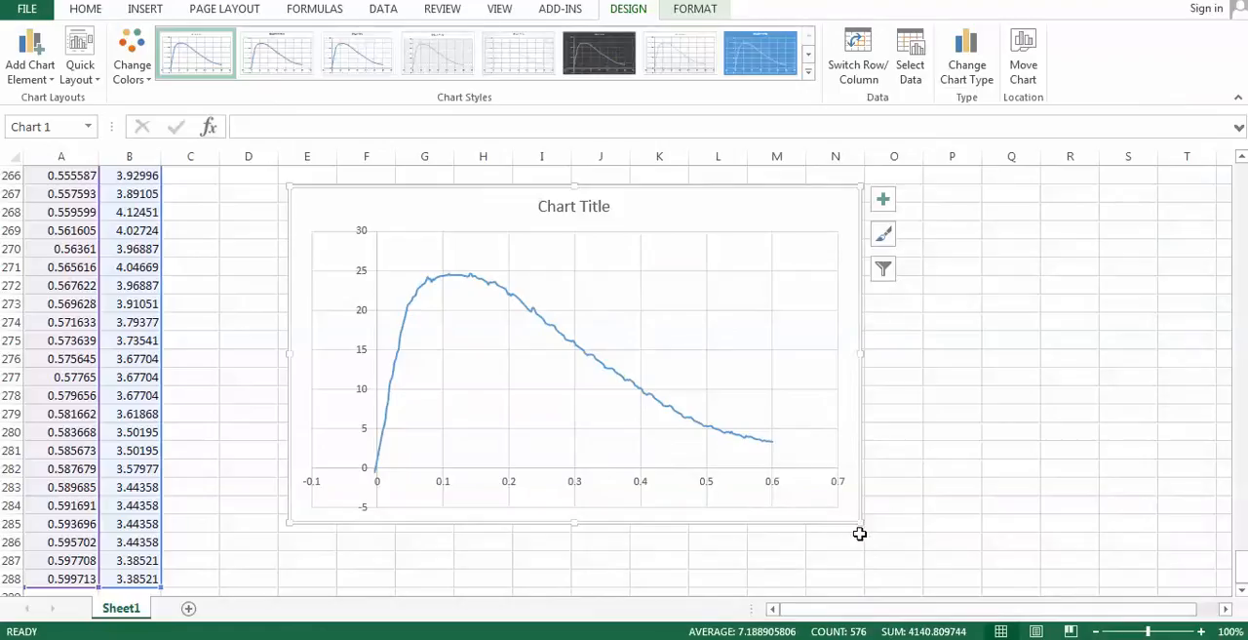
# - Enlarge the chart further and reposition it on the sheet beside the data columns
pyautogui.moveTo(861, 525); pyautogui.dragTo(929, 562)
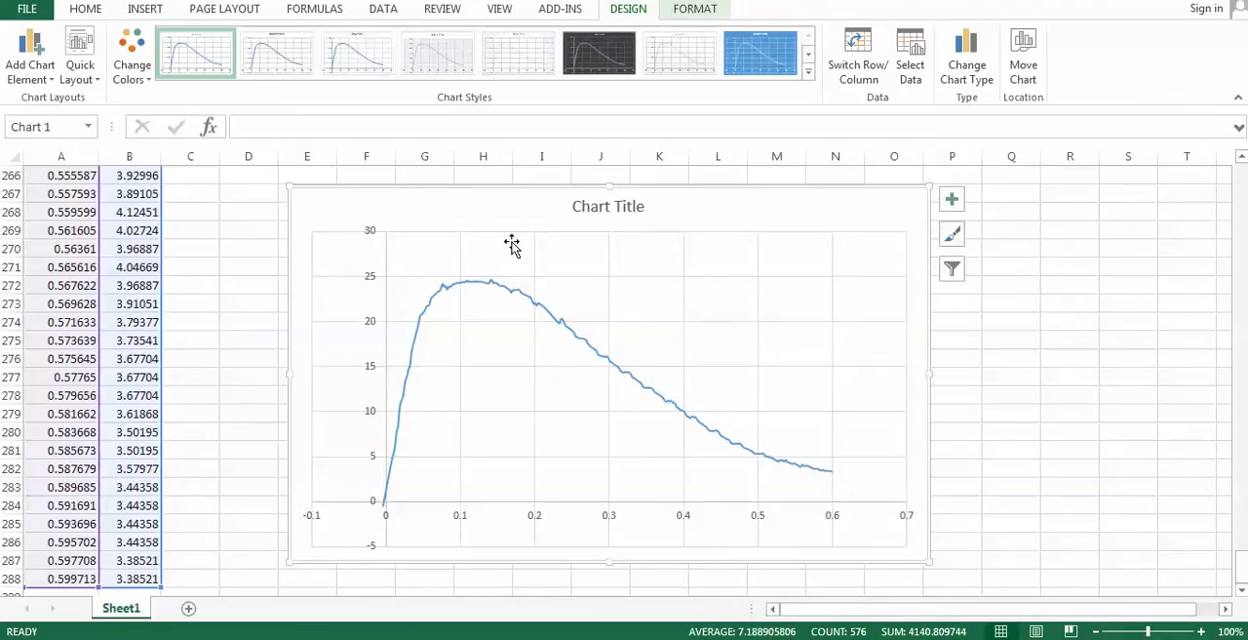
pyautogui.moveTo(480, 192); pyautogui.dragTo(432, 186)
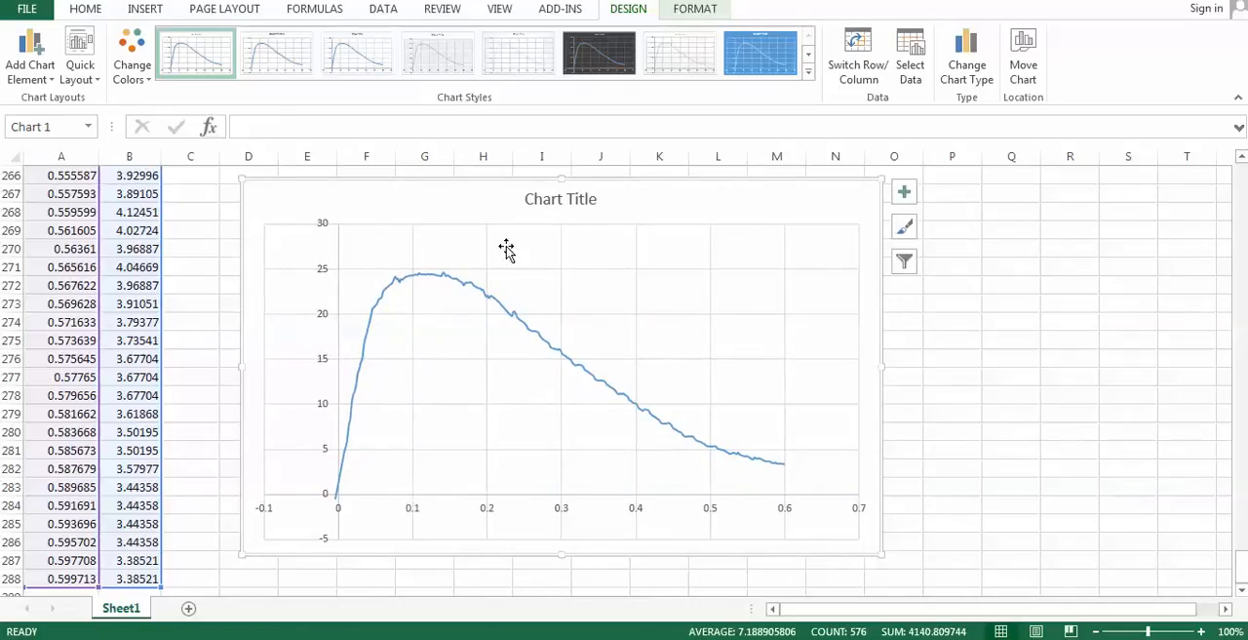
pyautogui.moveTo(401, 178); pyautogui.dragTo(366, 189)
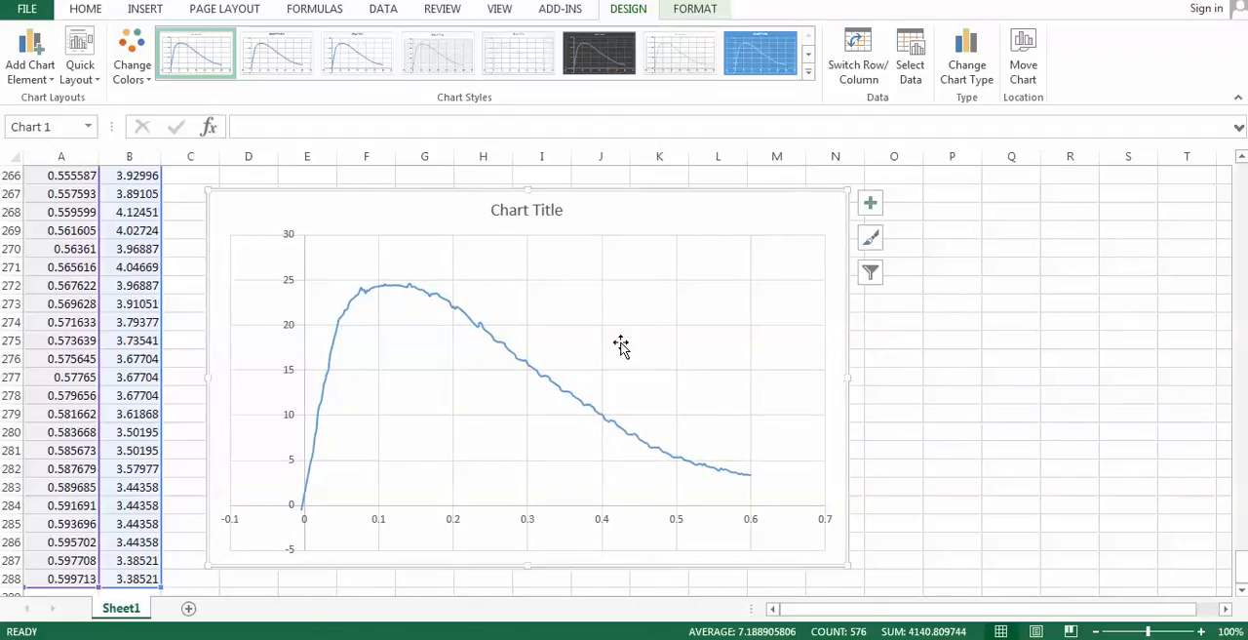
pyautogui.moveTo(750, 195); pyautogui.dragTo(780, 199)
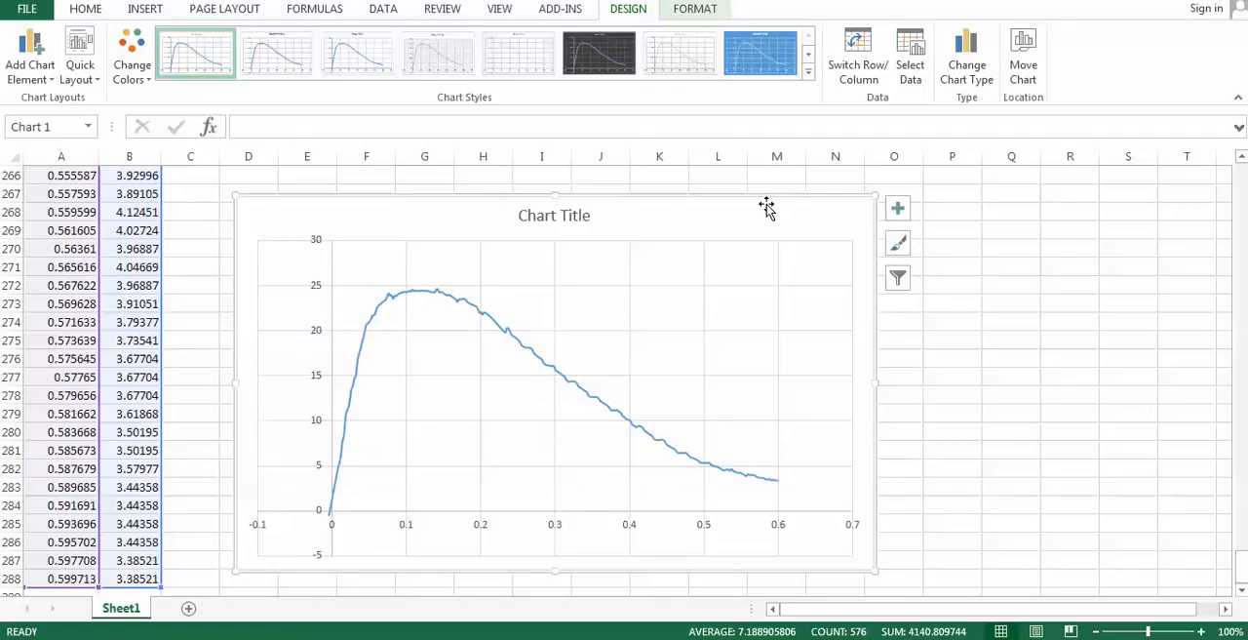